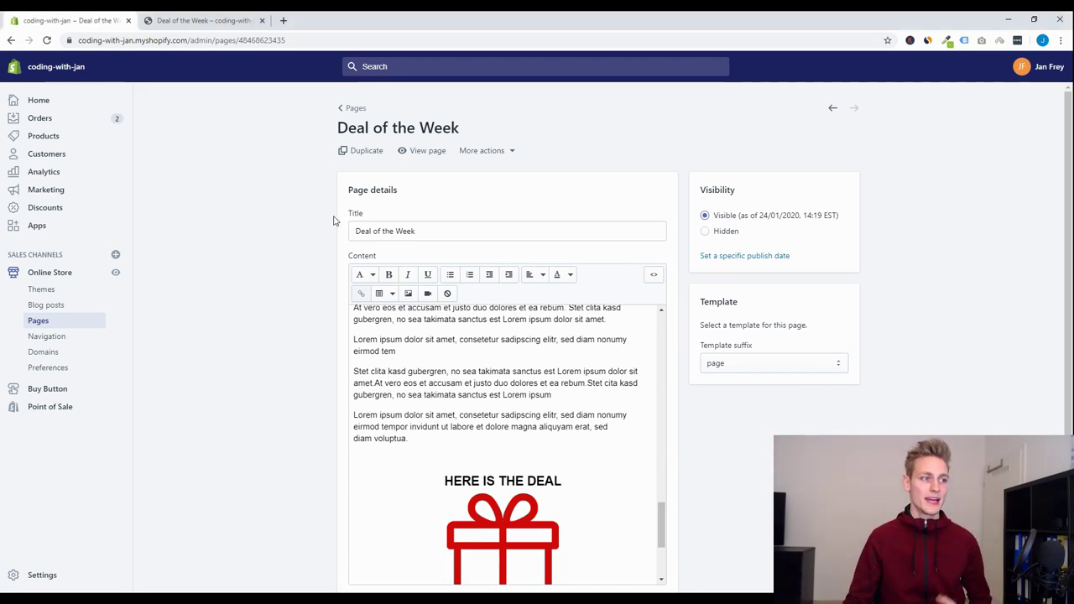
# Open the Deal of the Week page's live storefront view from the admin page
pyautogui.click(427, 152)
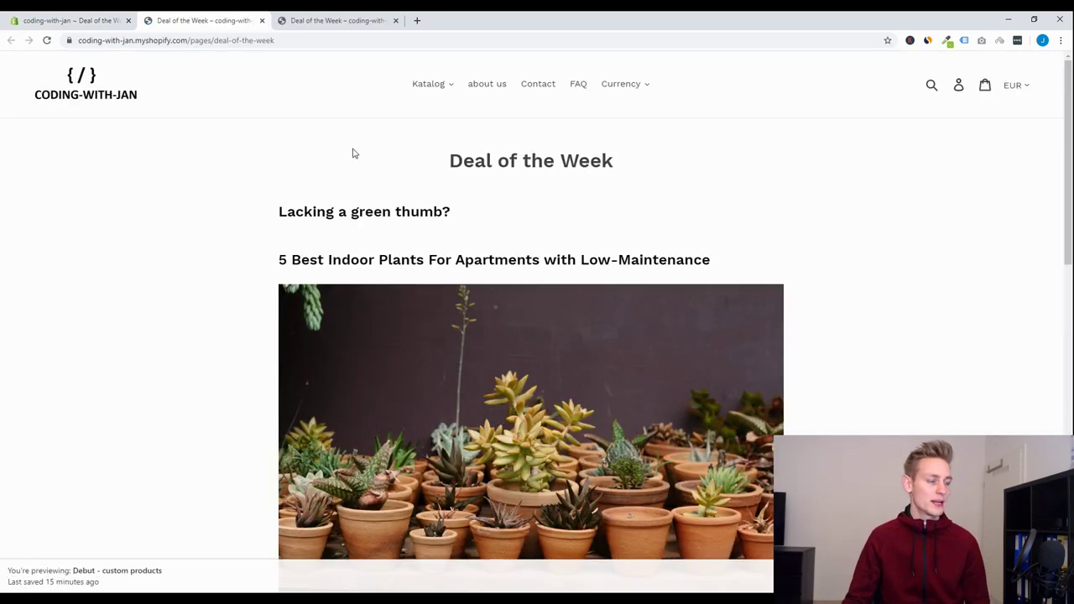
# Scroll the storefront page to review its 5 Best Indoor Plants heading
pyautogui.scroll(-1, 353, 151)
pyautogui.scroll(1, 250, 180)
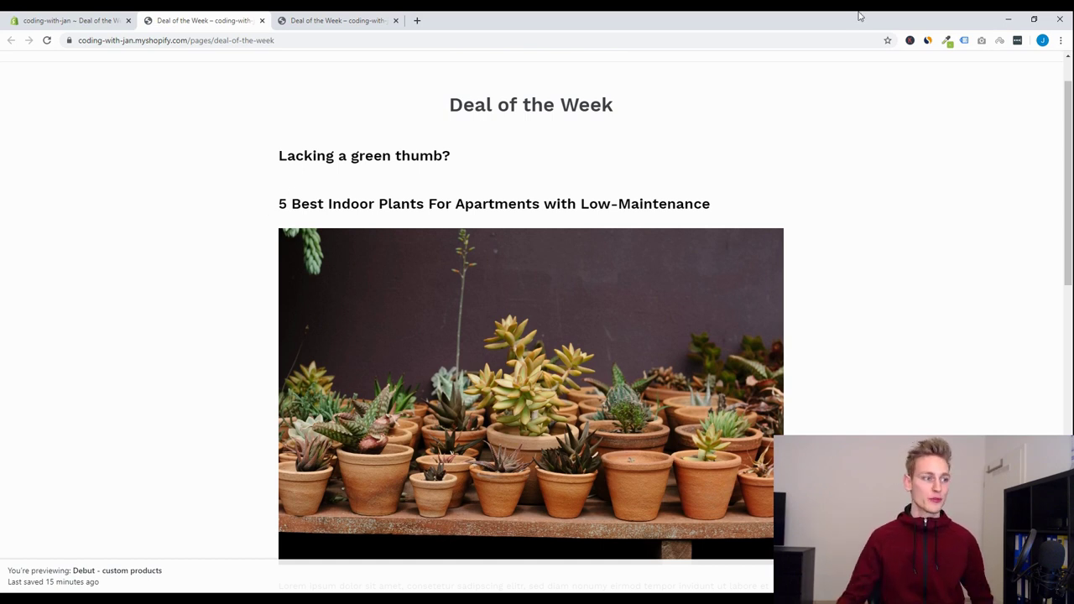
pyautogui.scroll(-1, 722, 122)
pyautogui.scroll(-1, 234, 104)
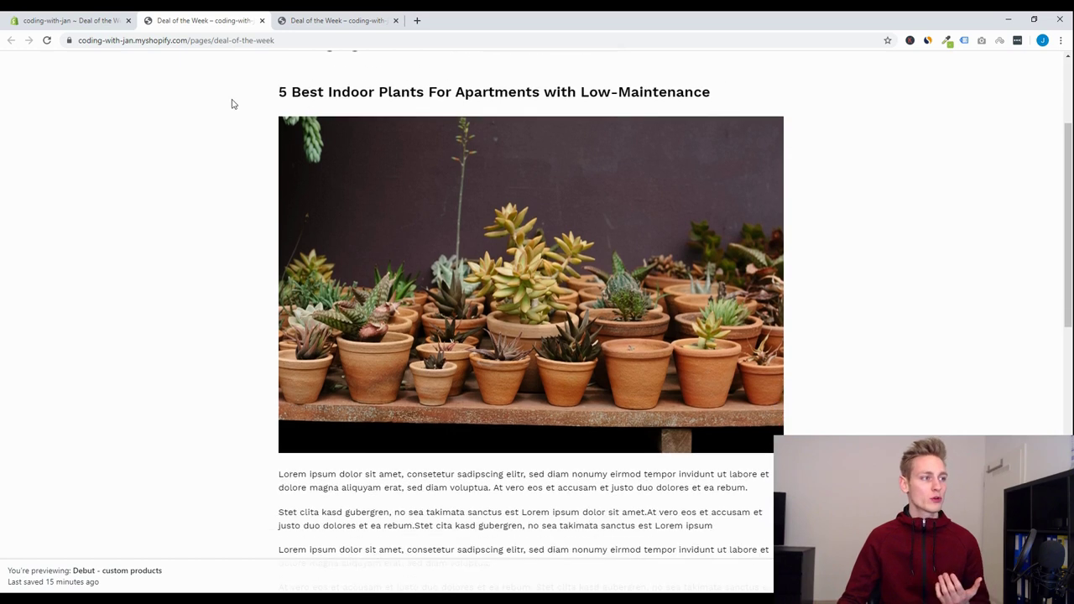
pyautogui.moveTo(278, 100); pyautogui.dragTo(720, 93)
pyautogui.click(717, 94)
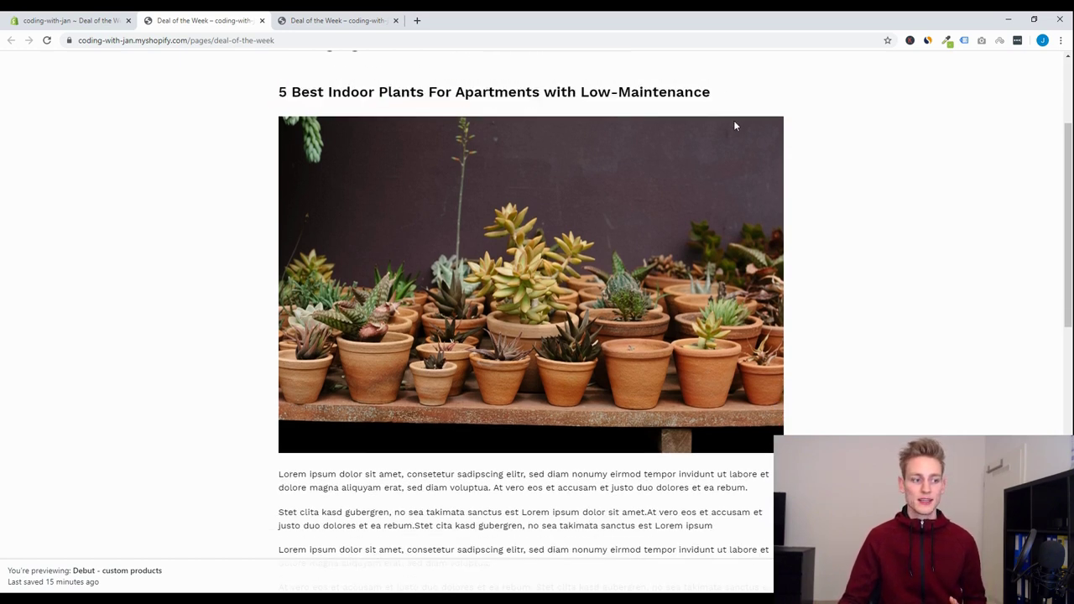
pyautogui.scroll(-1, 785, 226)
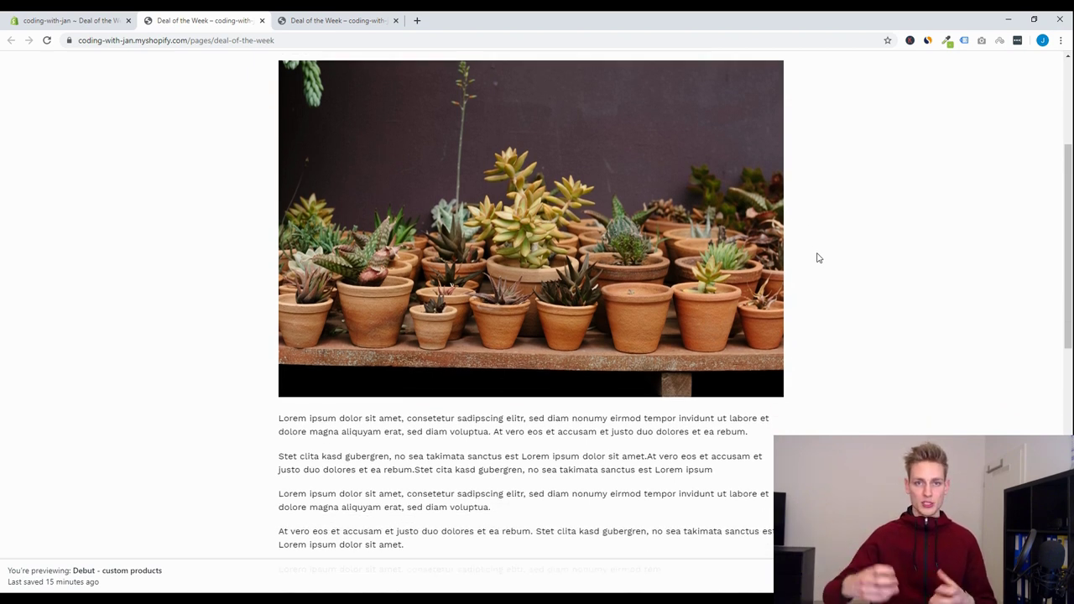
# Scroll further down the Deal of the Week page to the featured deal text
pyautogui.scroll(3, 815, 257)
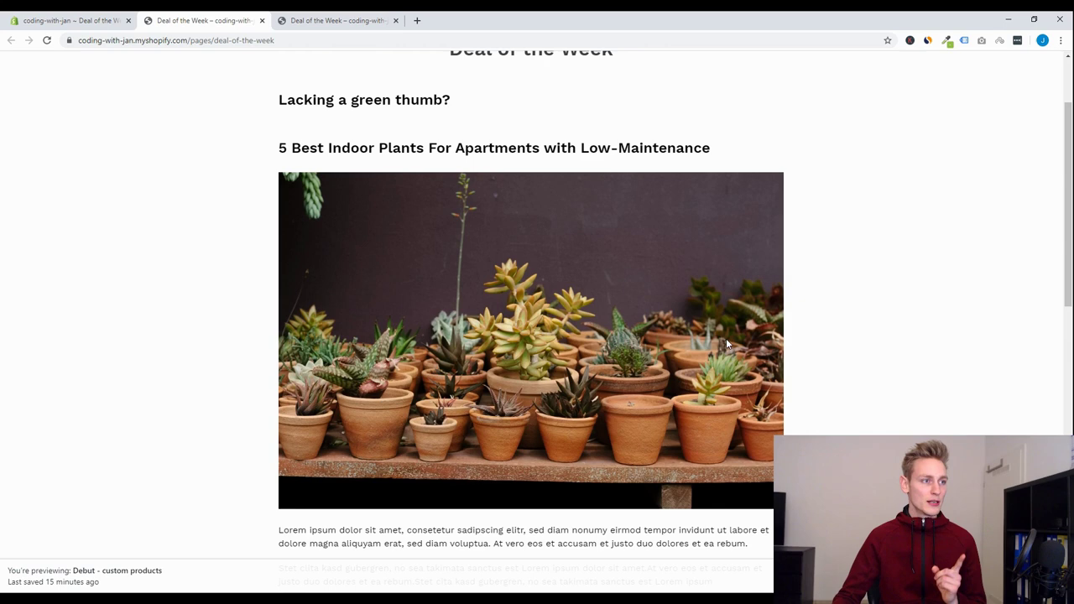
pyautogui.scroll(-4, 629, 246)
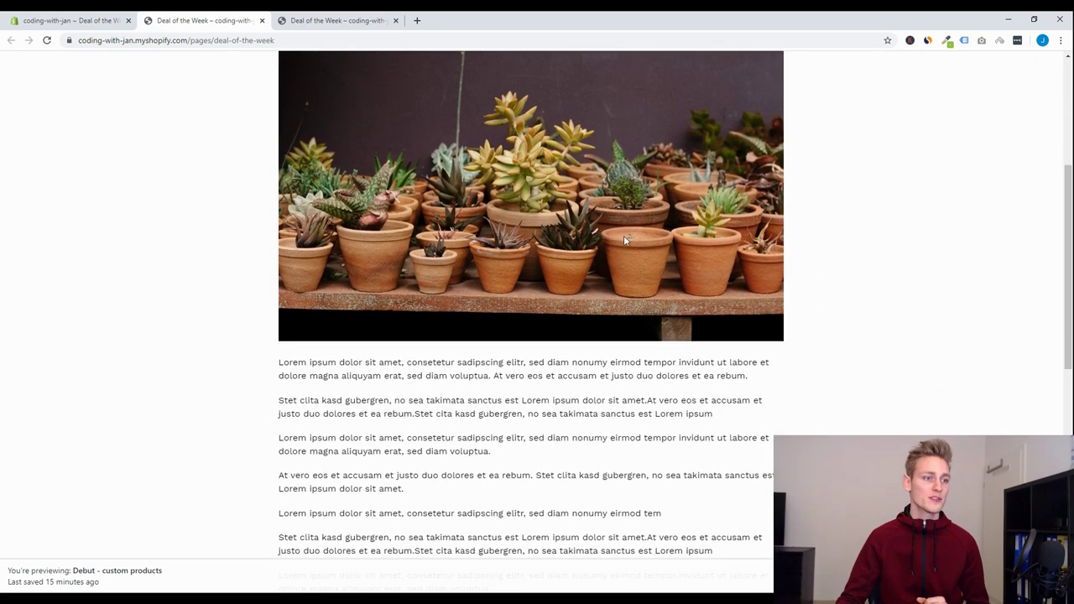
pyautogui.scroll(-1, 625, 252)
pyautogui.scroll(-3, 632, 263)
pyautogui.scroll(-3, 674, 249)
pyautogui.scroll(-1, 680, 266)
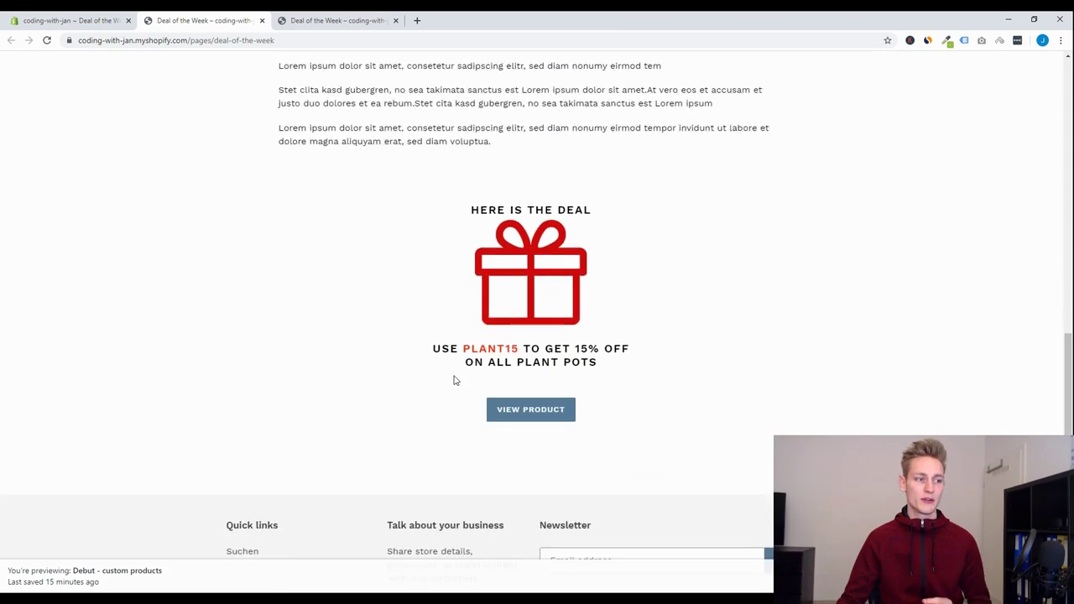
pyautogui.moveTo(443, 348)
pyautogui.mouseDown()
pyautogui.moveTo(648, 367)
pyautogui.moveTo(458, 351)
pyautogui.mouseUp()
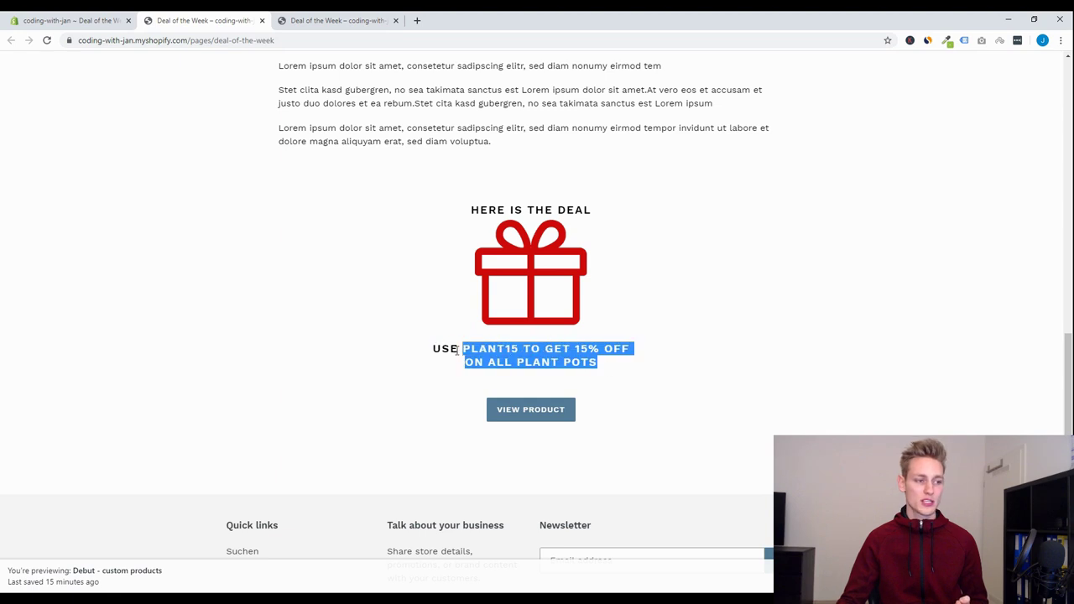
pyautogui.scroll(1, 689, 344)
pyautogui.click(650, 401)
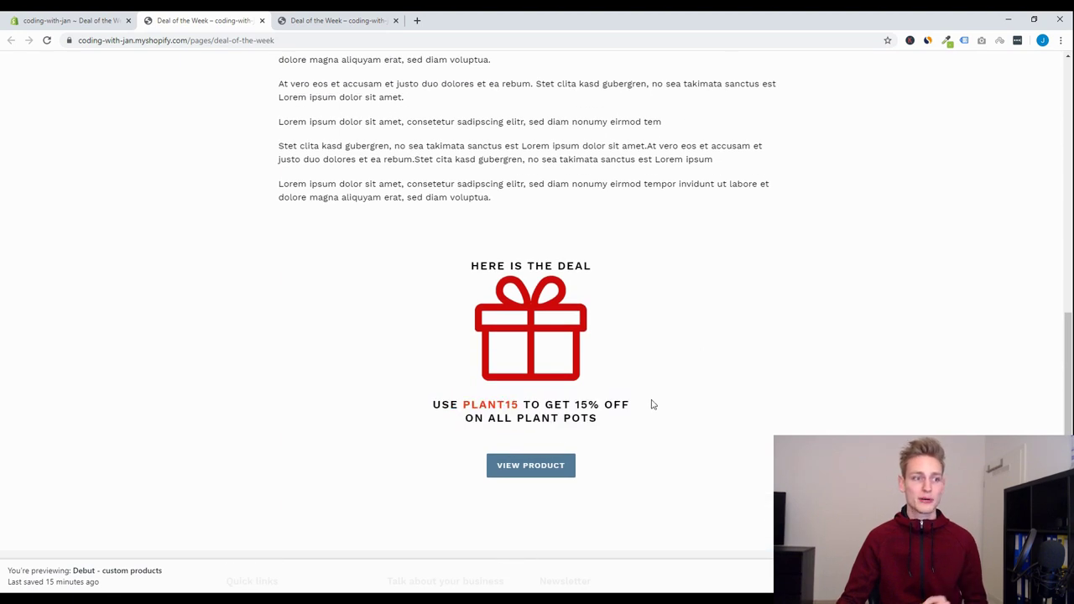
# Open the featured Clay Plant Pot product, then return to the store admin
pyautogui.click(525, 468)
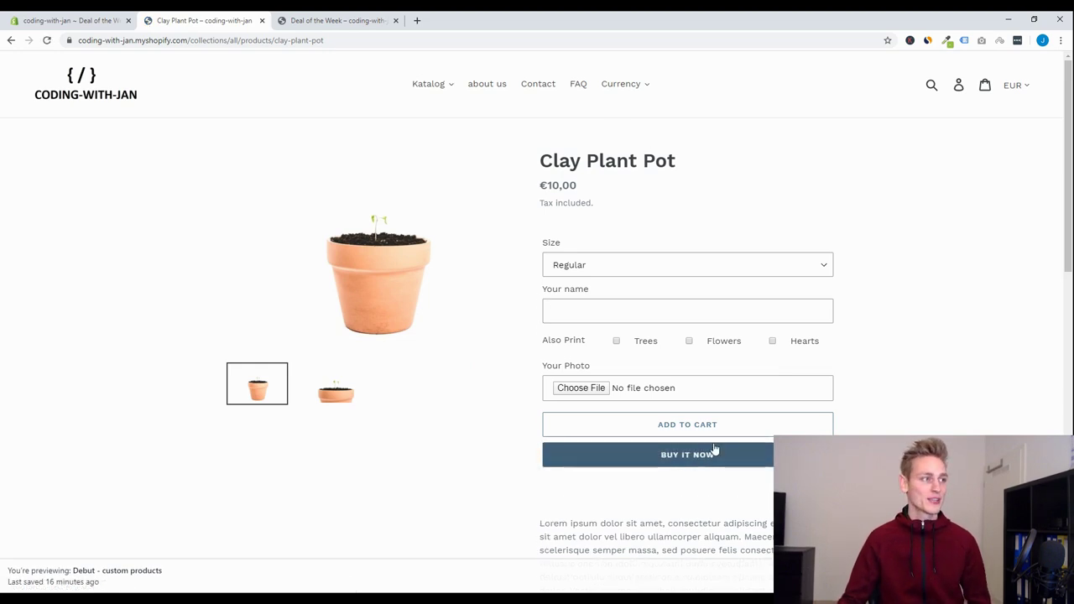
pyautogui.click(293, 18)
pyautogui.scroll(-2, 329, 126)
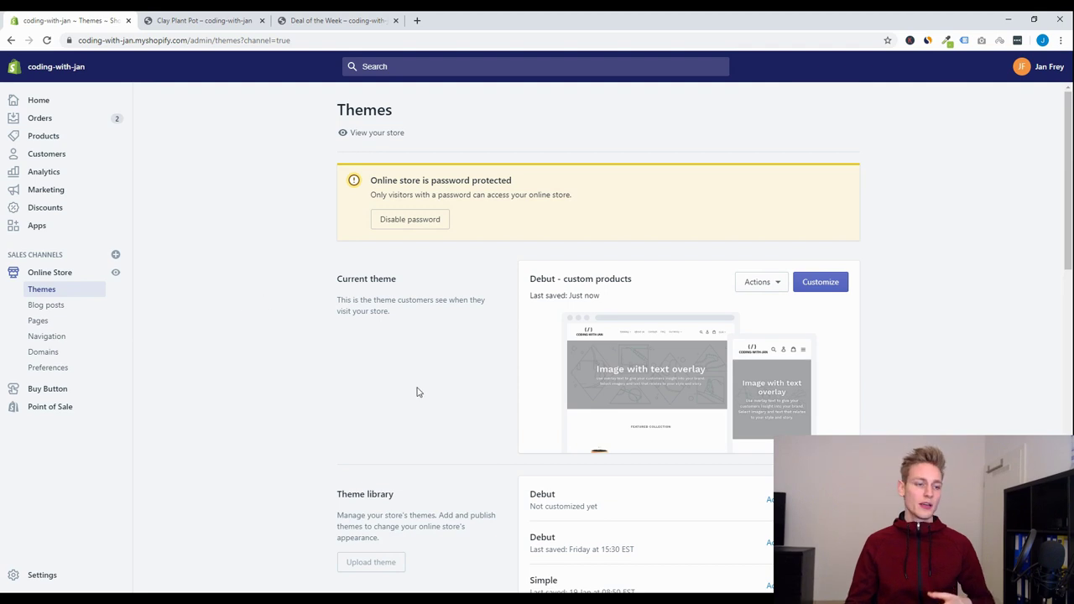
# Open the current theme's code editor and its page.liquid template
pyautogui.click(755, 287)
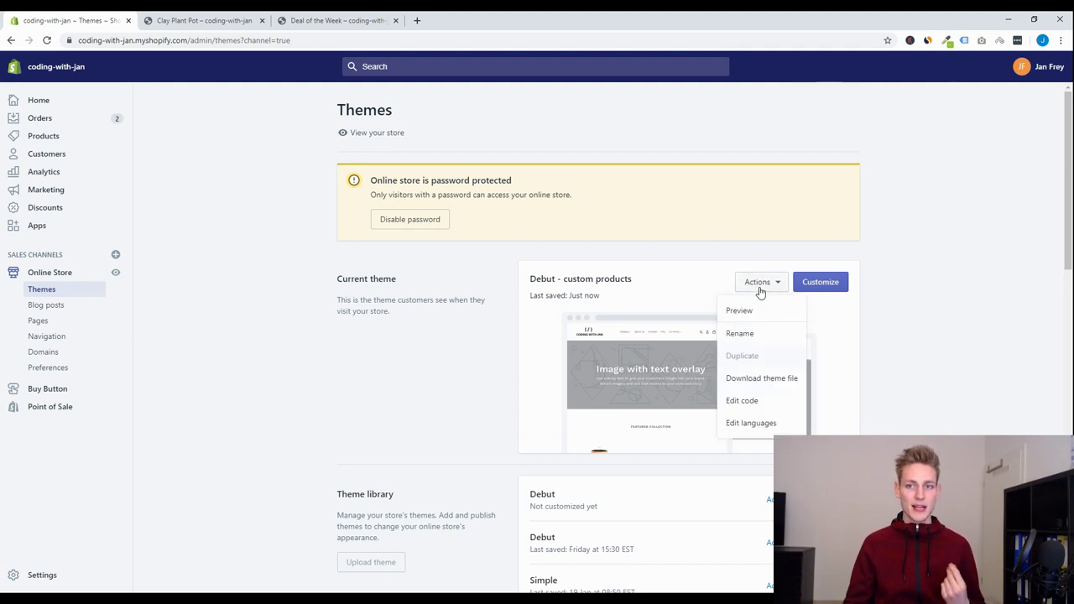
pyautogui.click(741, 402)
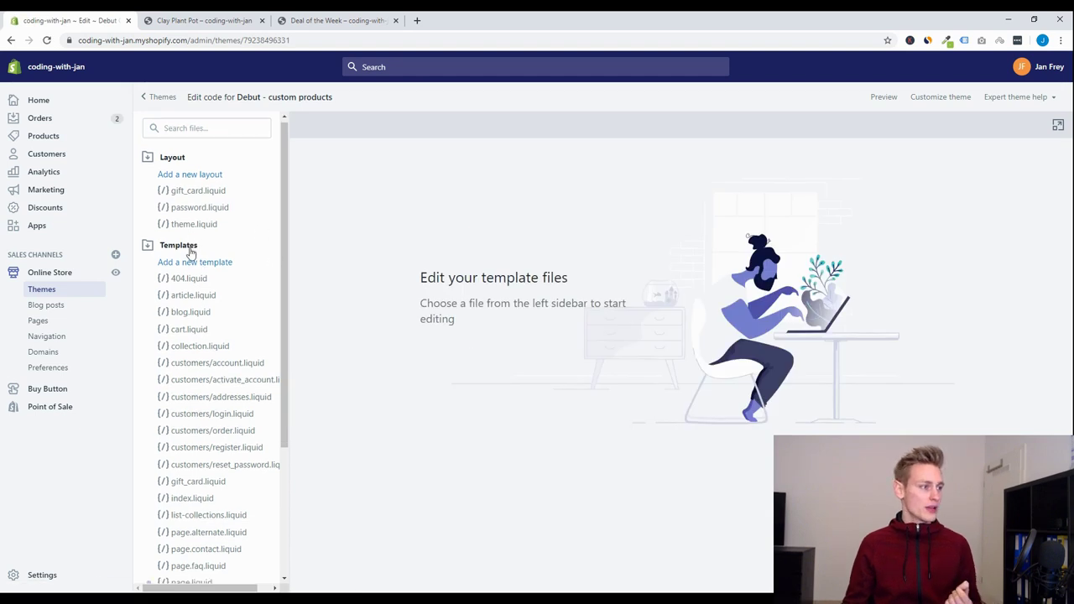
pyautogui.scroll(-1, 192, 247)
pyautogui.scroll(-2, 201, 221)
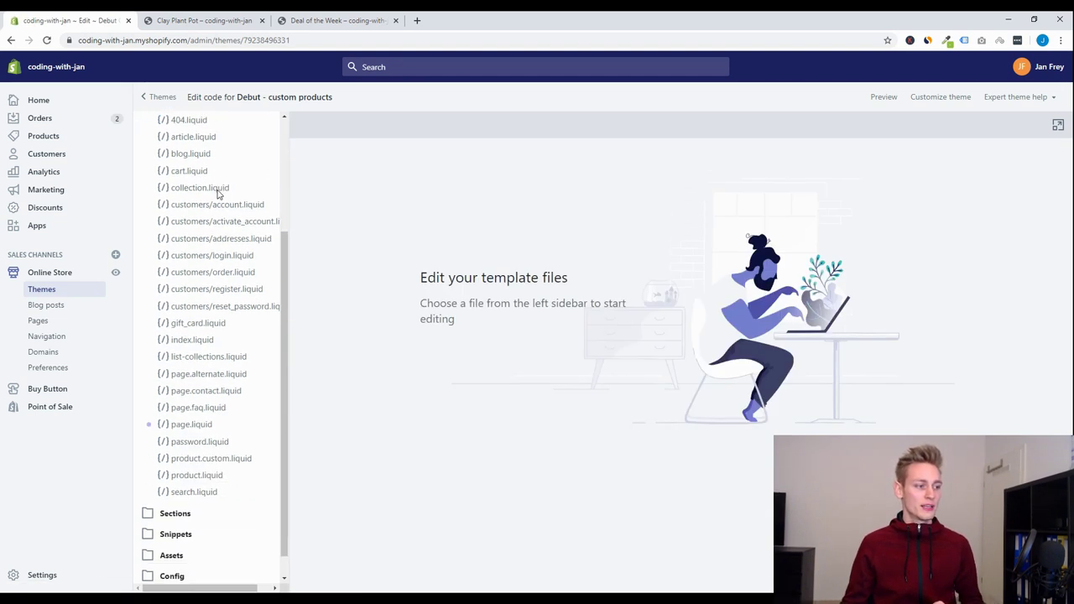
pyautogui.click(190, 403)
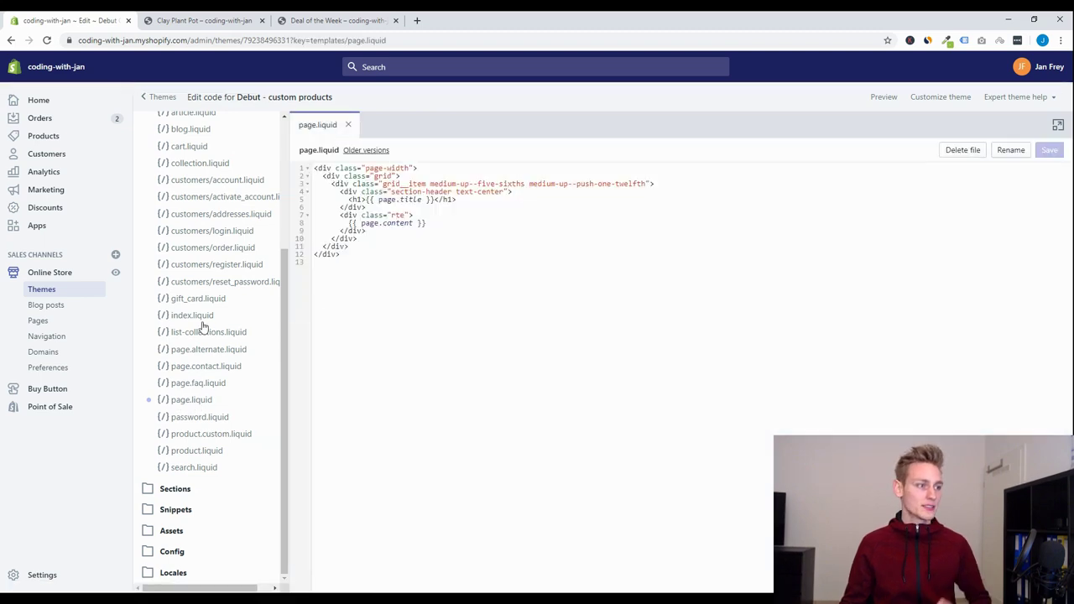
pyautogui.scroll(2, 205, 335)
pyautogui.scroll(1, 211, 353)
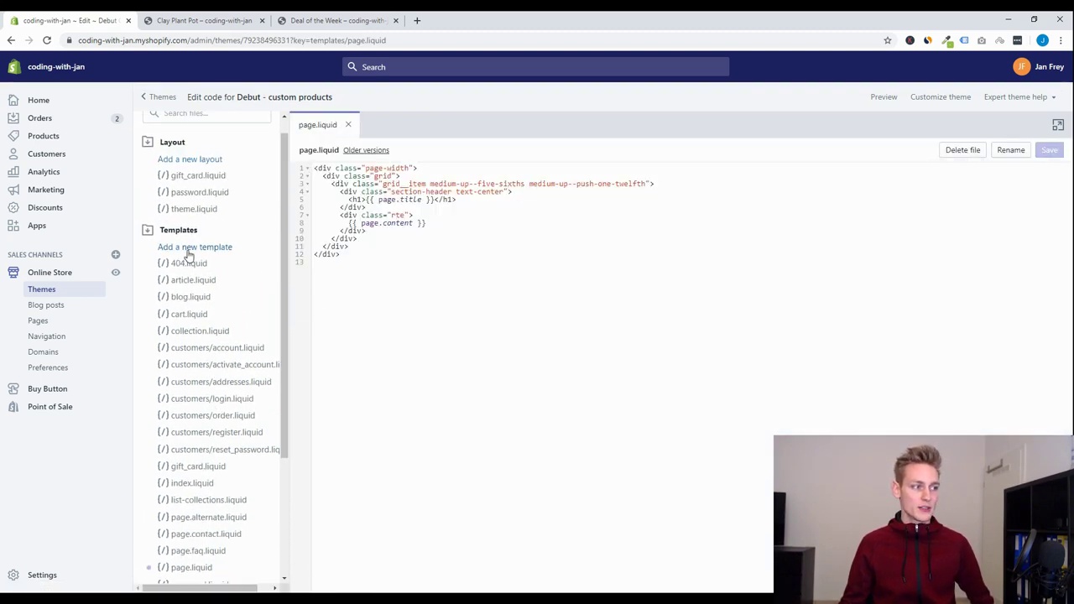
# Create a new page-type template named deals (page.deals.liquid)
pyautogui.click(188, 250)
pyautogui.click(495, 162)
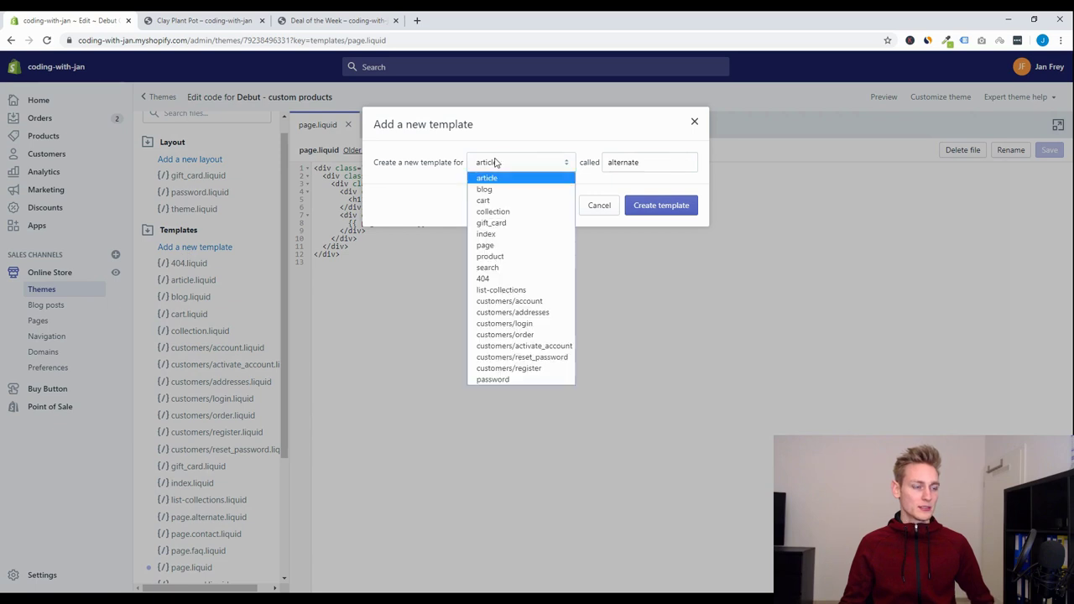
pyautogui.click(487, 245)
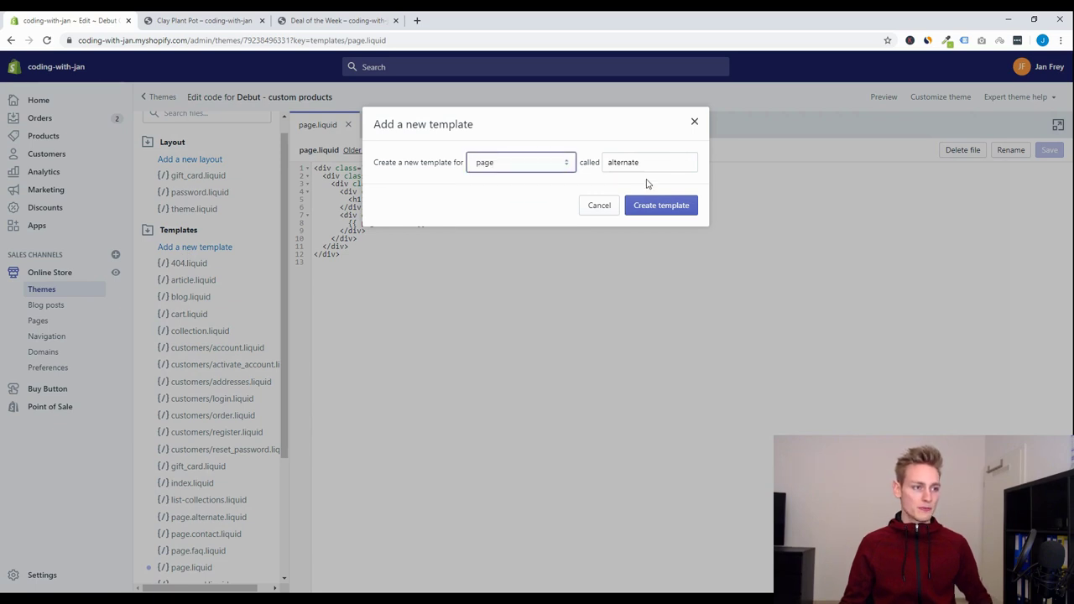
pyautogui.press('Tab')
pyautogui.write('deals')
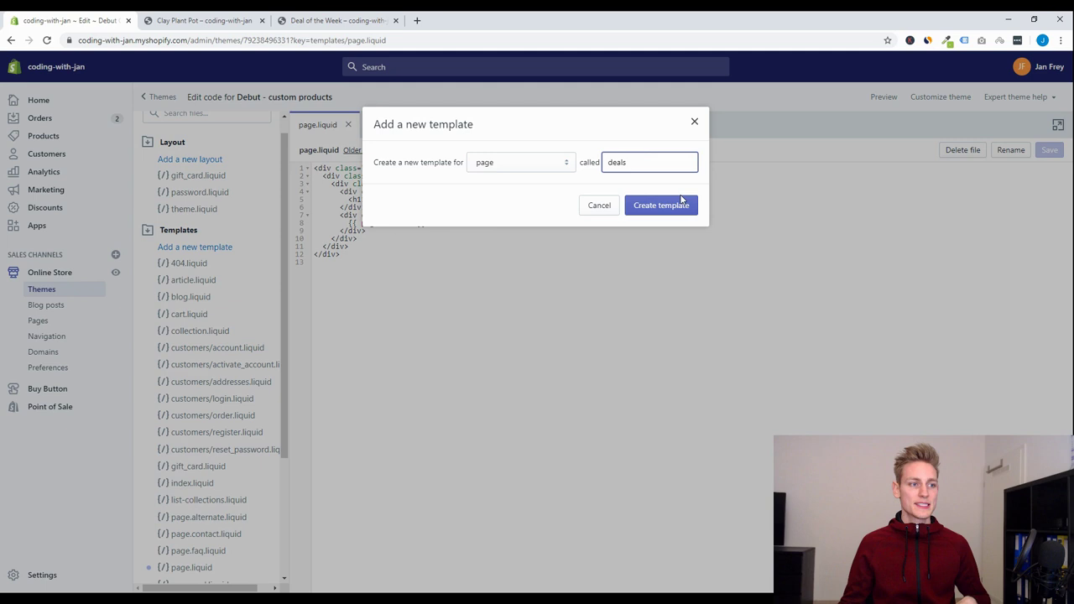
pyautogui.click(663, 215)
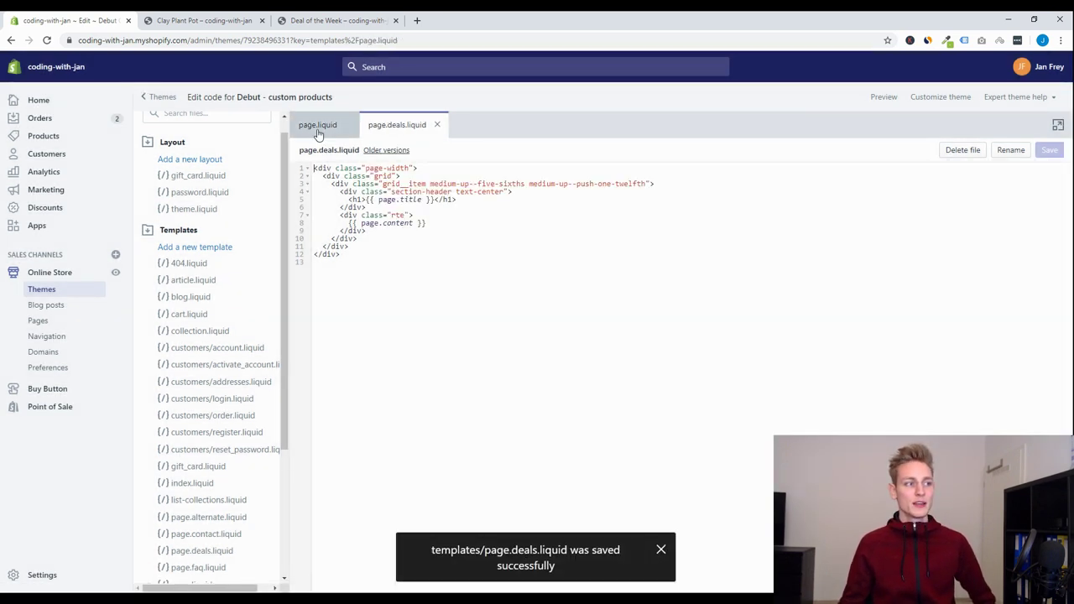
pyautogui.click(330, 134)
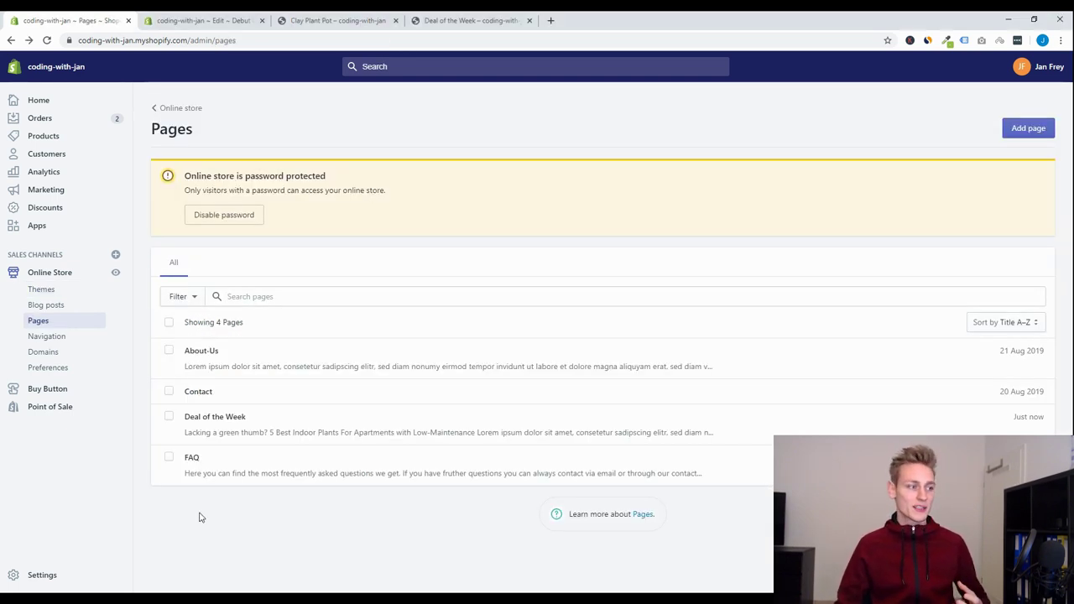
# Set the Deal of the Week page's template to page.deals and save
pyautogui.click(222, 418)
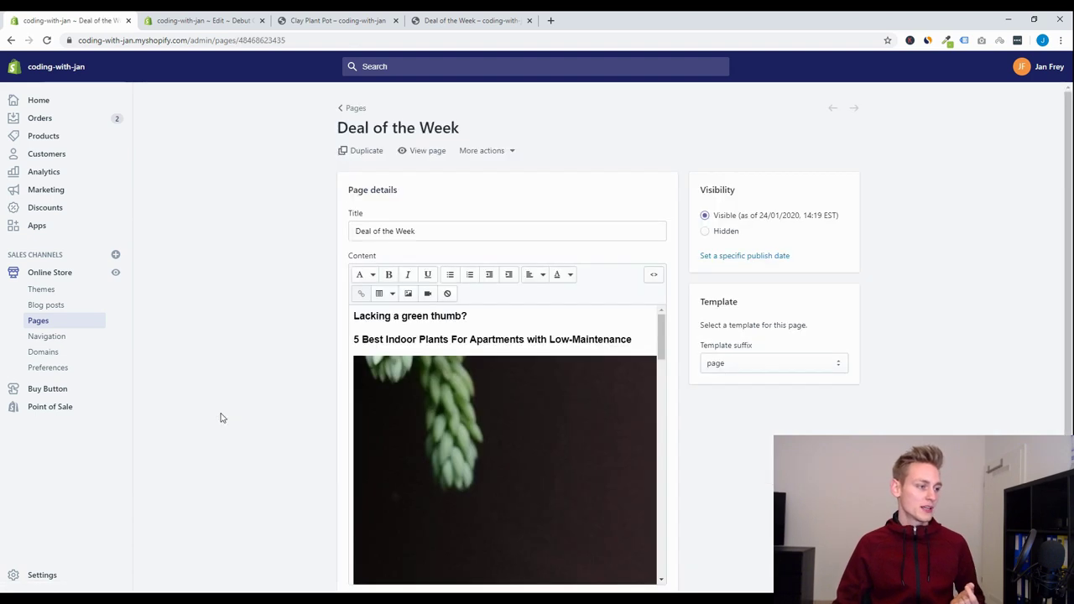
pyautogui.click(756, 376)
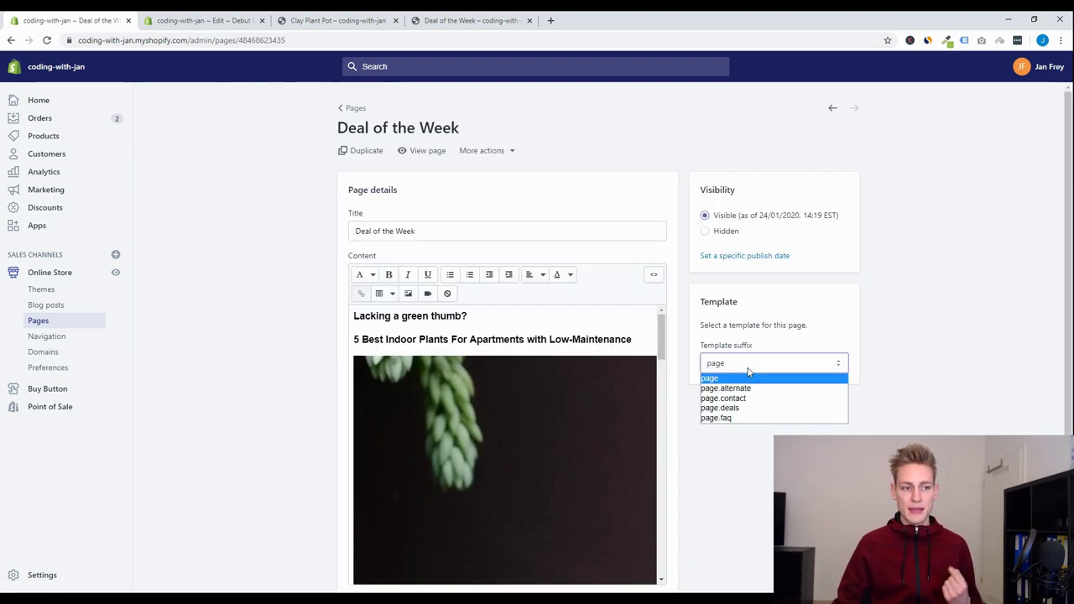
pyautogui.click(729, 410)
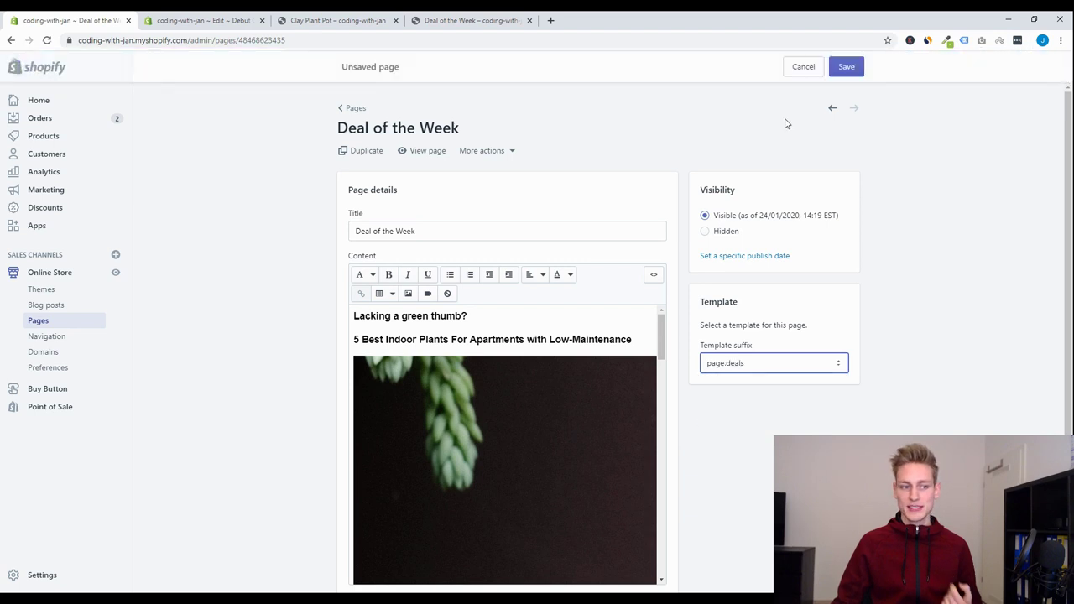
pyautogui.click(843, 68)
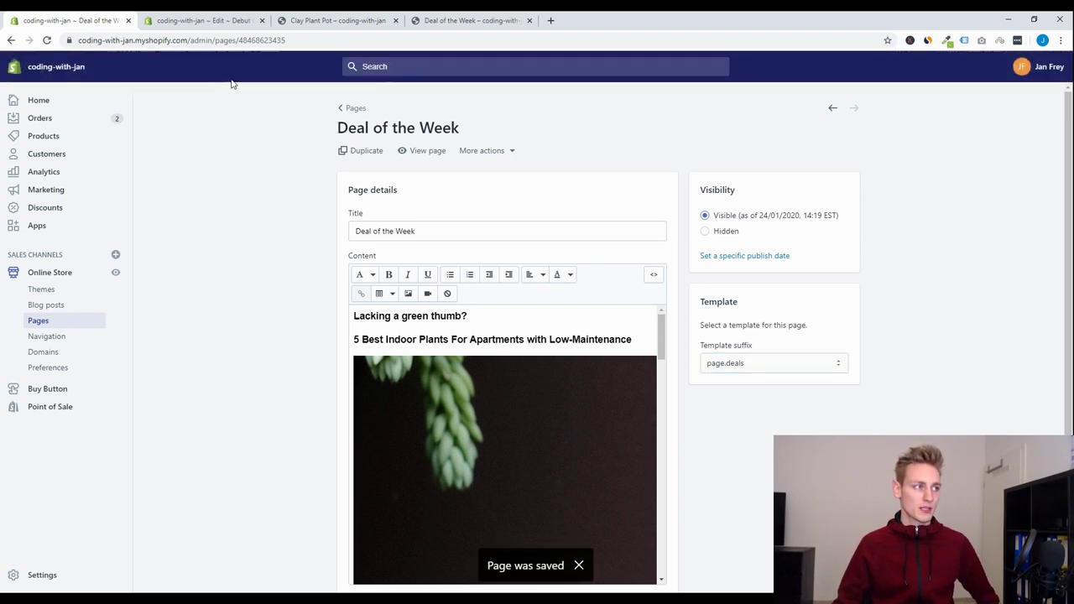
pyautogui.click(202, 21)
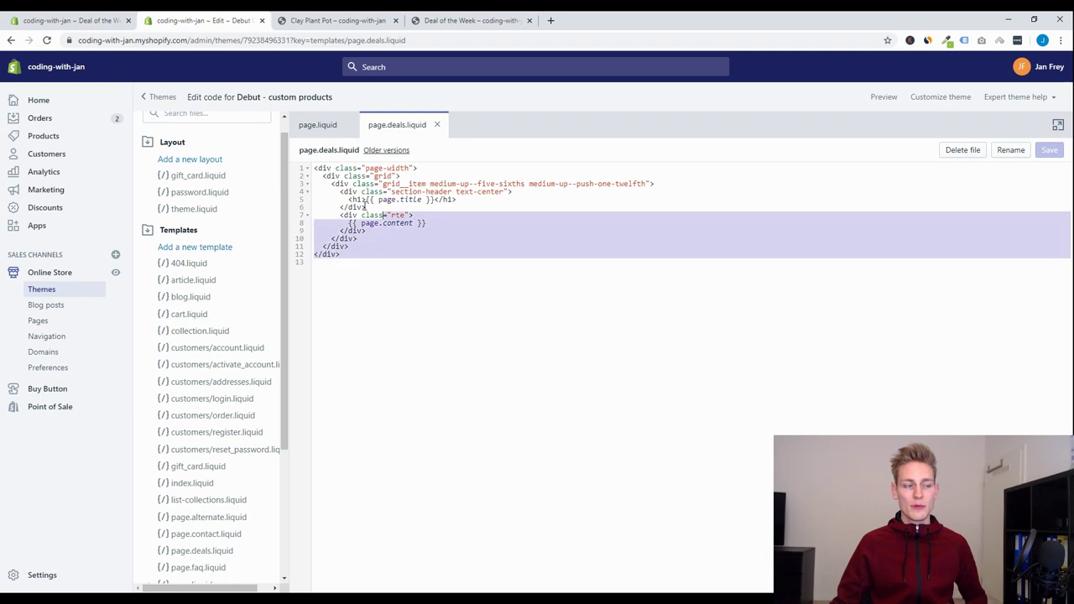
# Close page.liquid, zoom in, and expand the page.deals.liquid editor to full window
pyautogui.moveTo(530, 339); pyautogui.dragTo(286, 148)
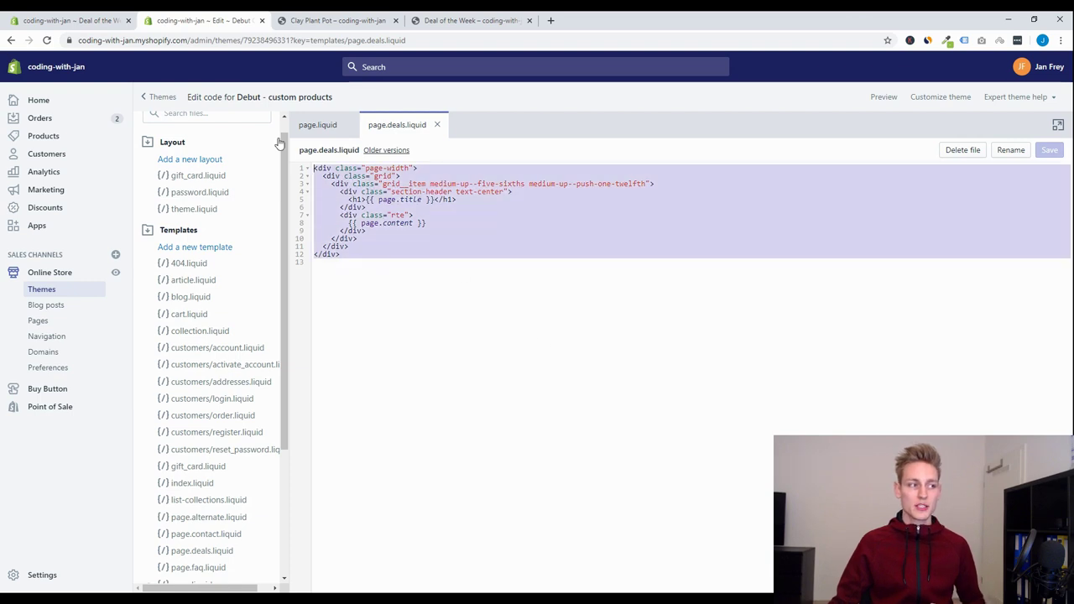
pyautogui.click(537, 317)
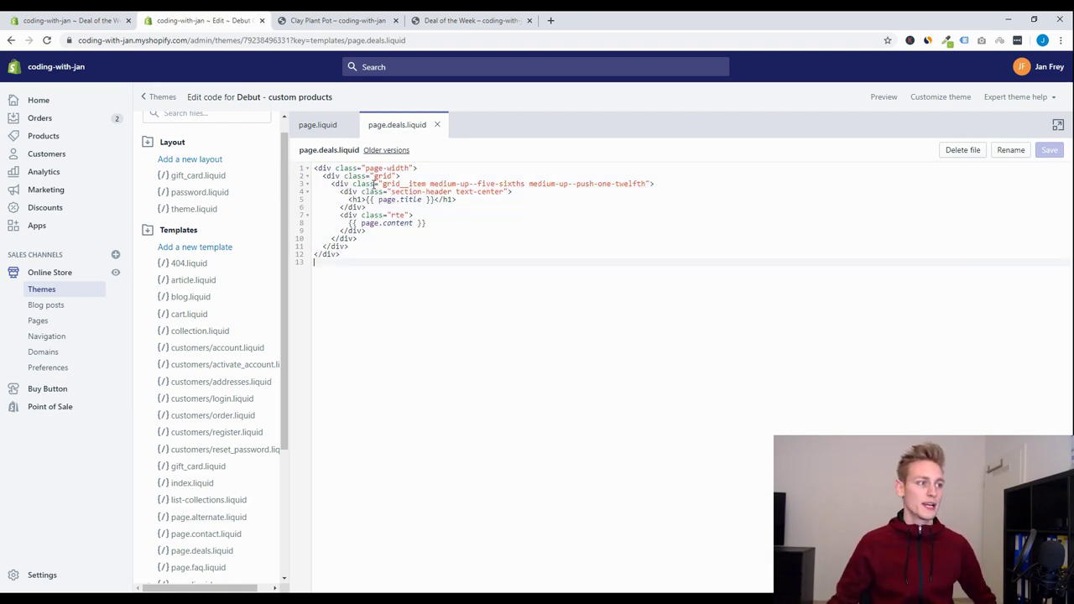
pyautogui.click(339, 128)
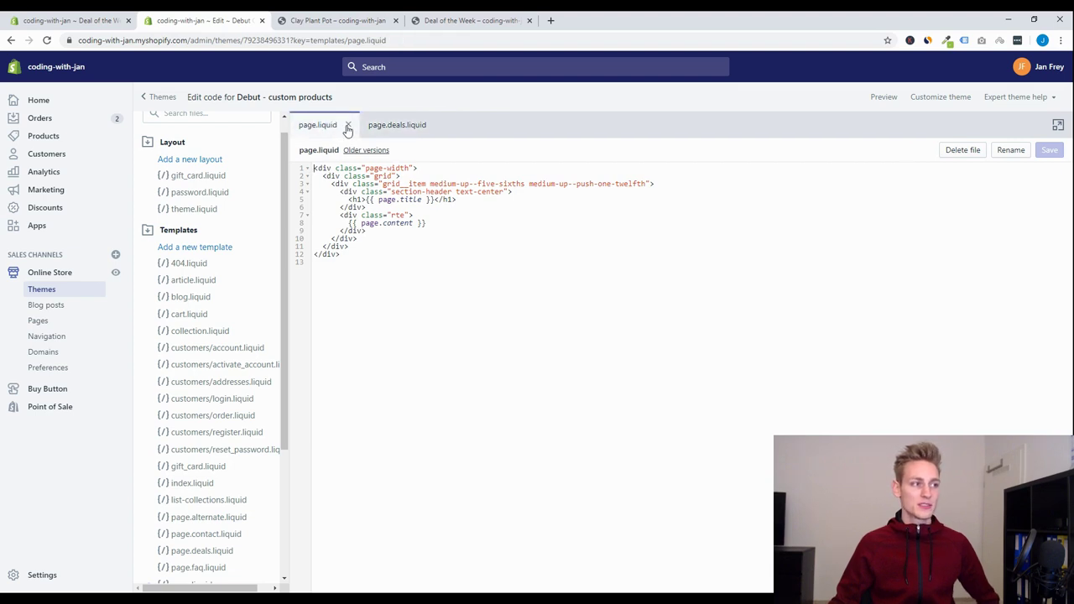
pyautogui.click(349, 126)
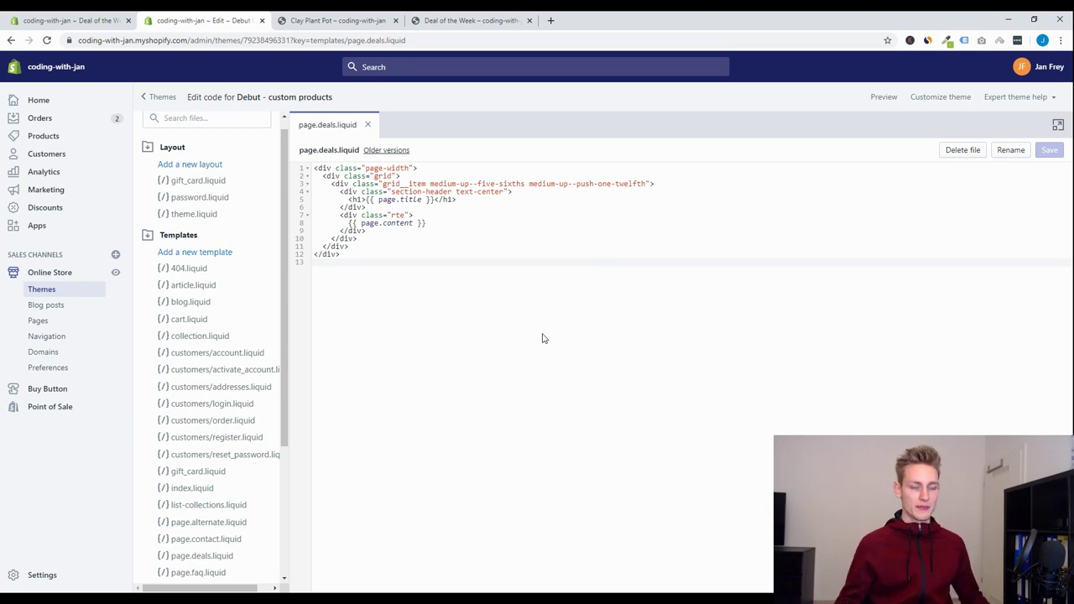
pyautogui.hotkey('ctrl', '+')
pyautogui.hotkey('ctrl', '+')
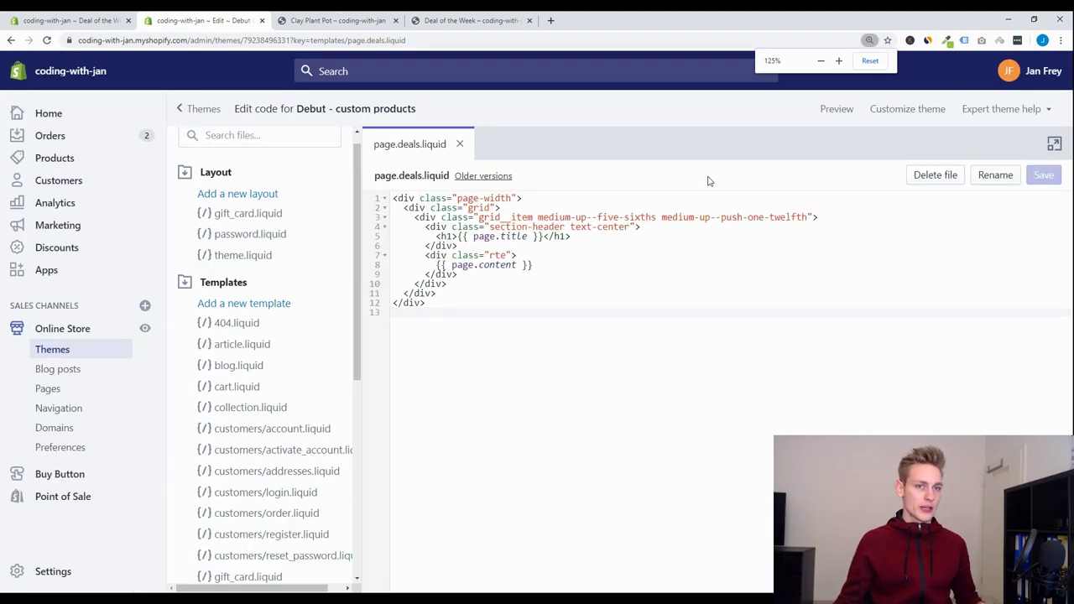
pyautogui.click(1055, 143)
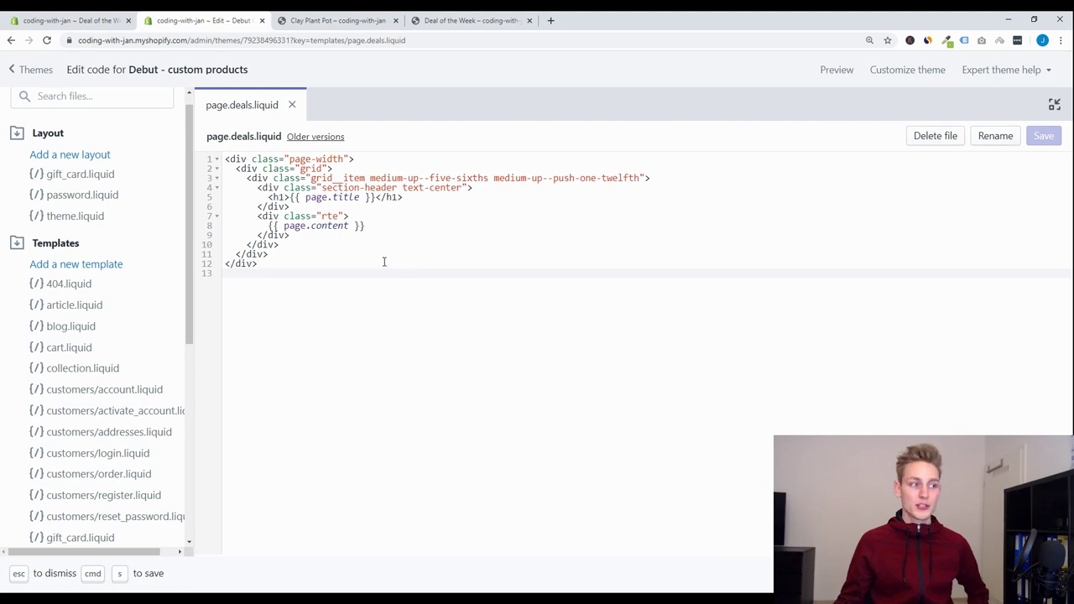
# Review the markup's page-width, section-header, h1 page.title and rte page.content blocks
pyautogui.click(232, 159)
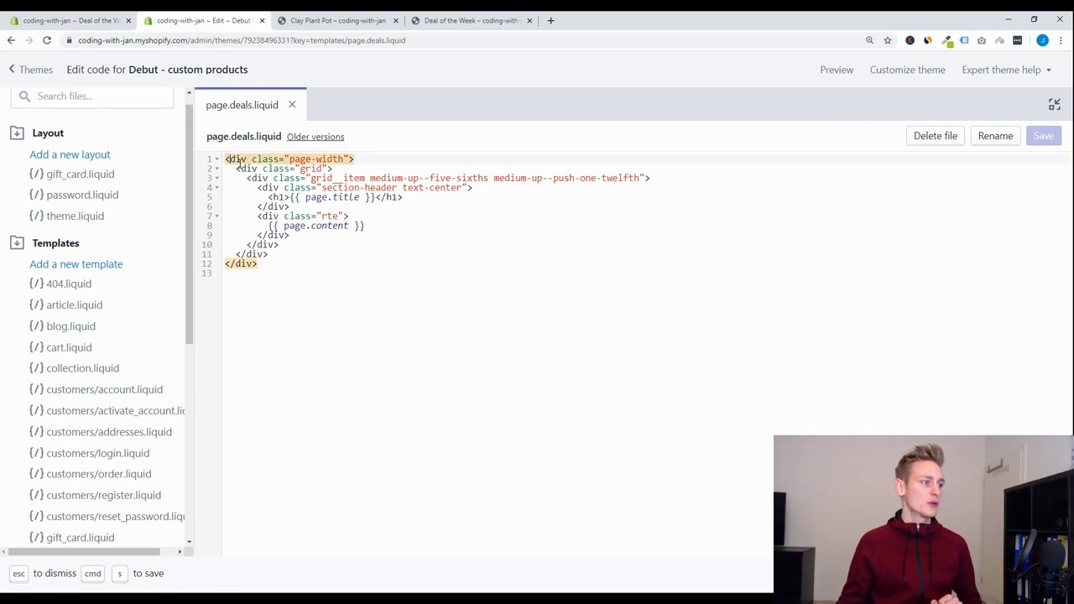
pyautogui.click(249, 178)
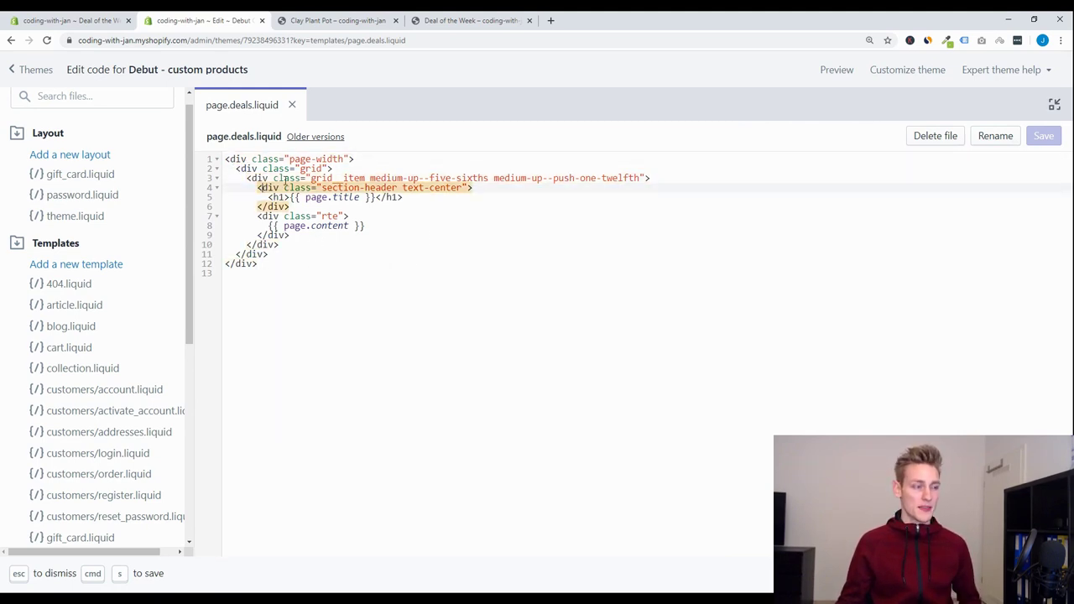
pyautogui.click(285, 179)
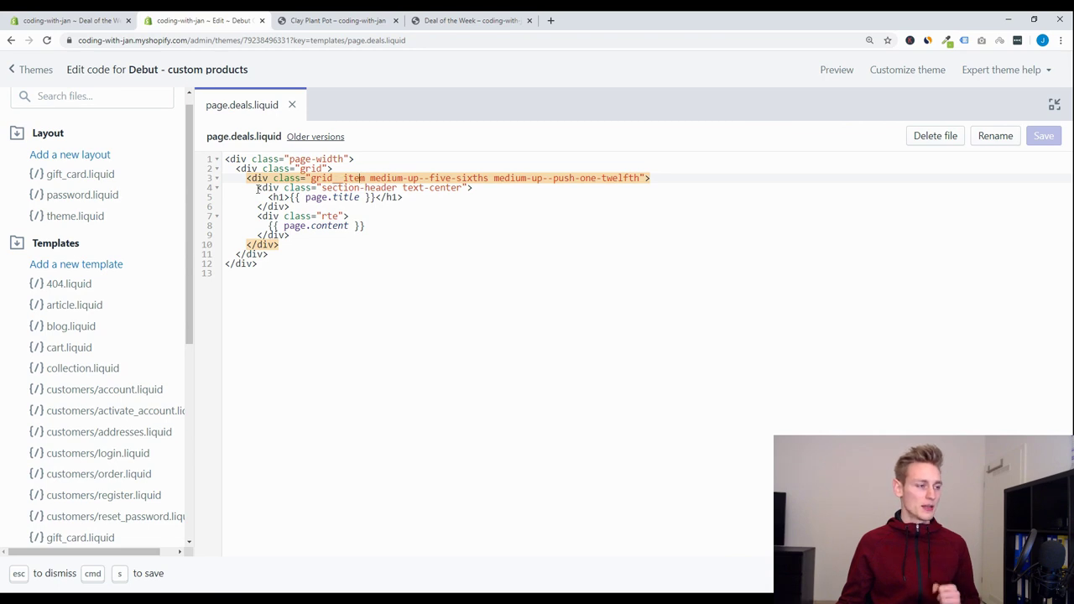
pyautogui.click(280, 197)
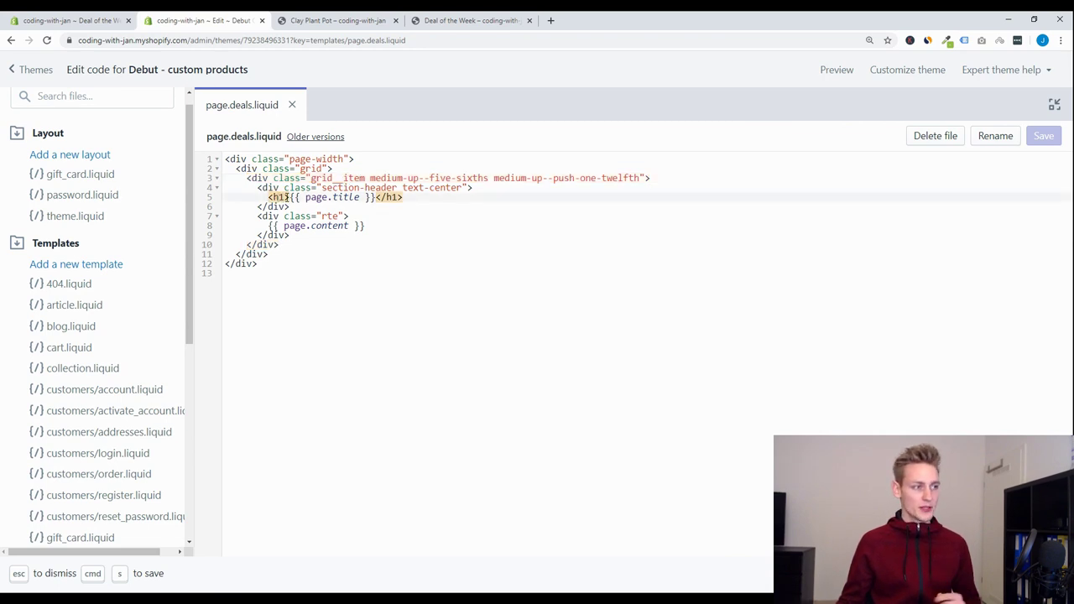
pyautogui.moveTo(290, 197); pyautogui.dragTo(378, 198)
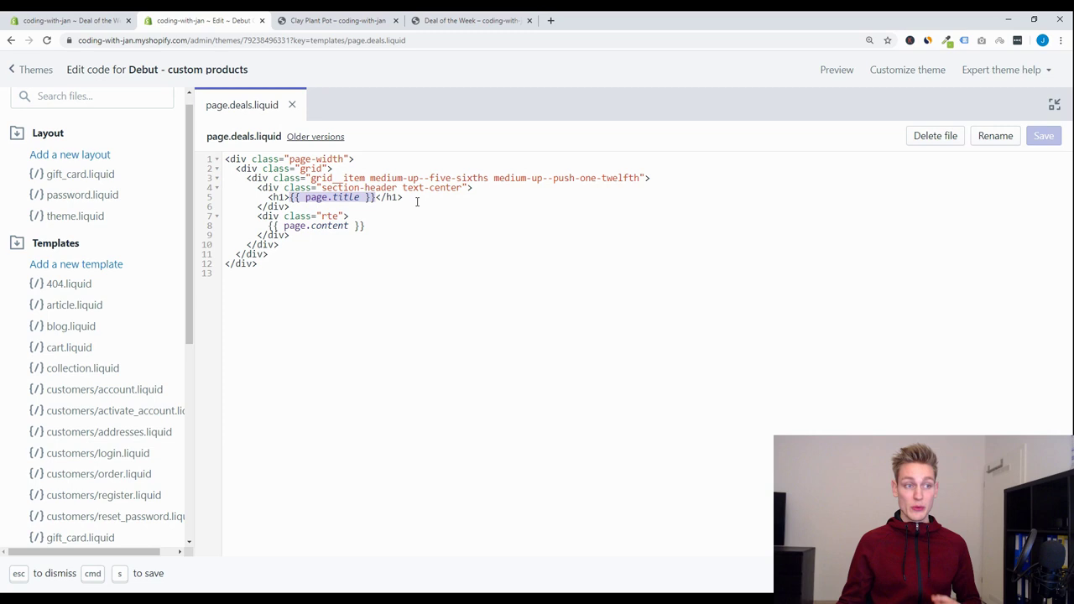
pyautogui.click(340, 216)
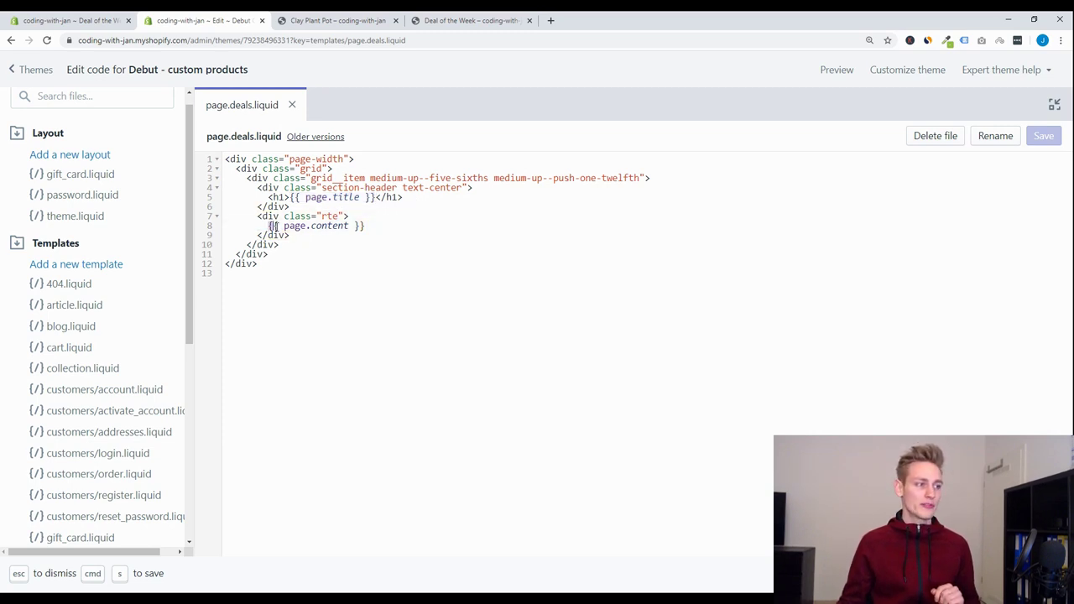
pyautogui.moveTo(266, 226); pyautogui.dragTo(366, 226)
pyautogui.click(378, 225)
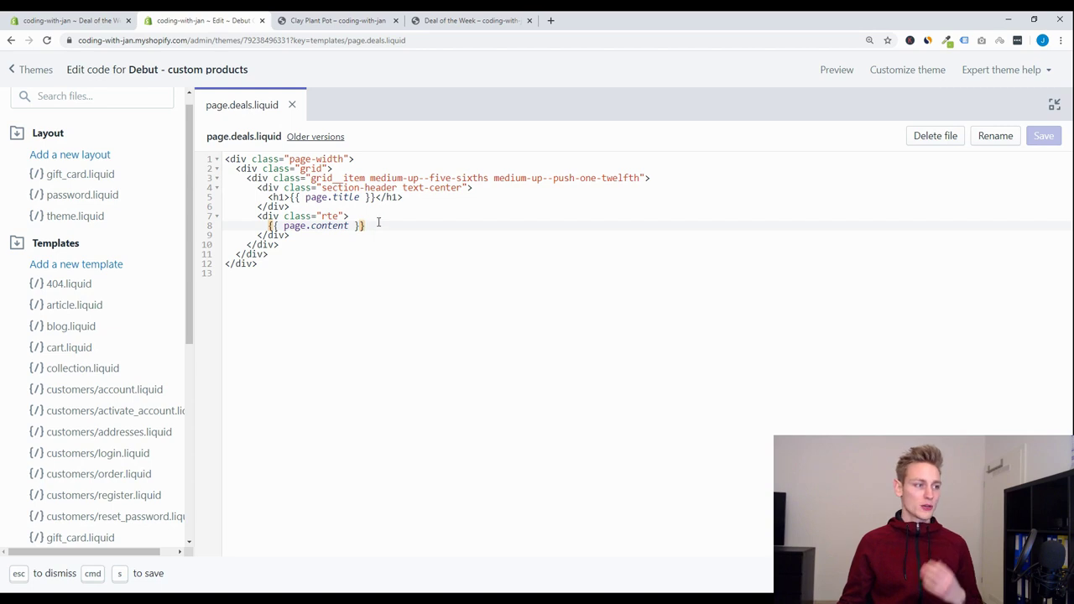
# Insert blank lines above the title block, between title and content, and below
pyautogui.hotkey('ctrl', 'End')
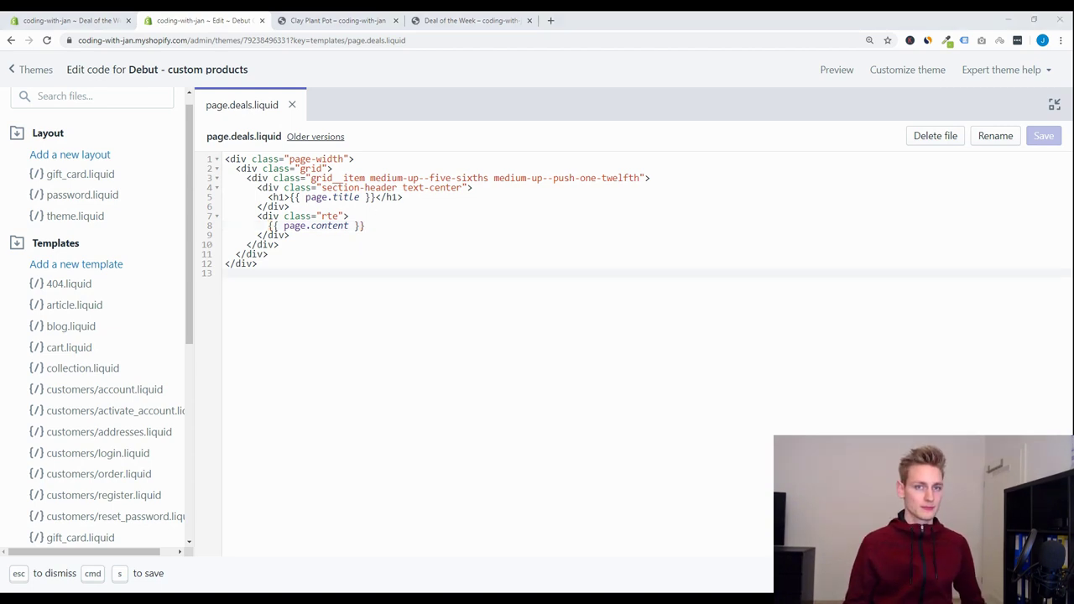
pyautogui.click(687, 177)
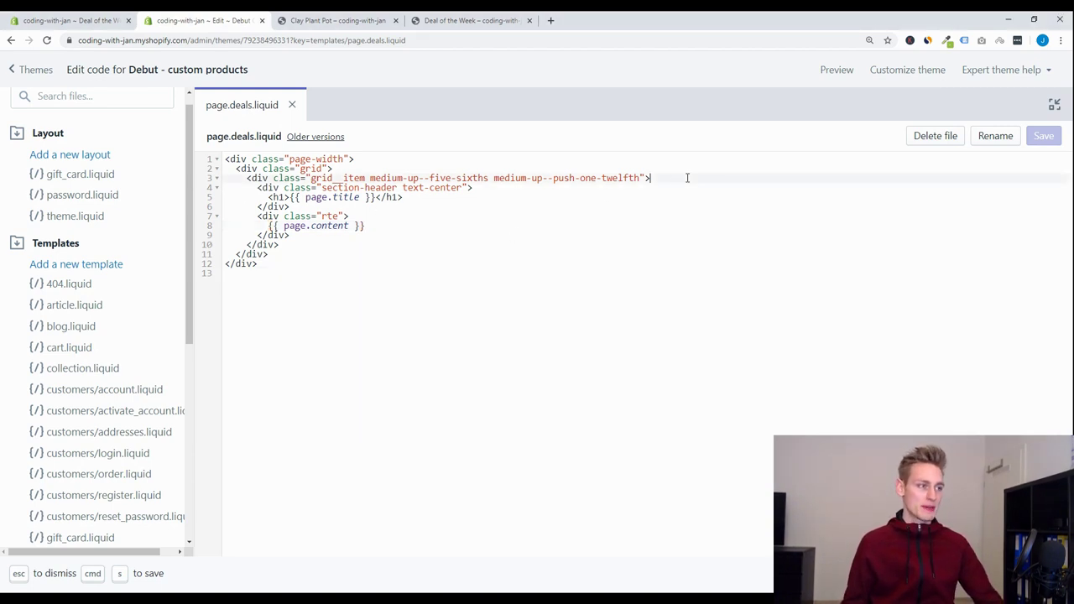
pyautogui.press('Return')
pyautogui.click(346, 236)
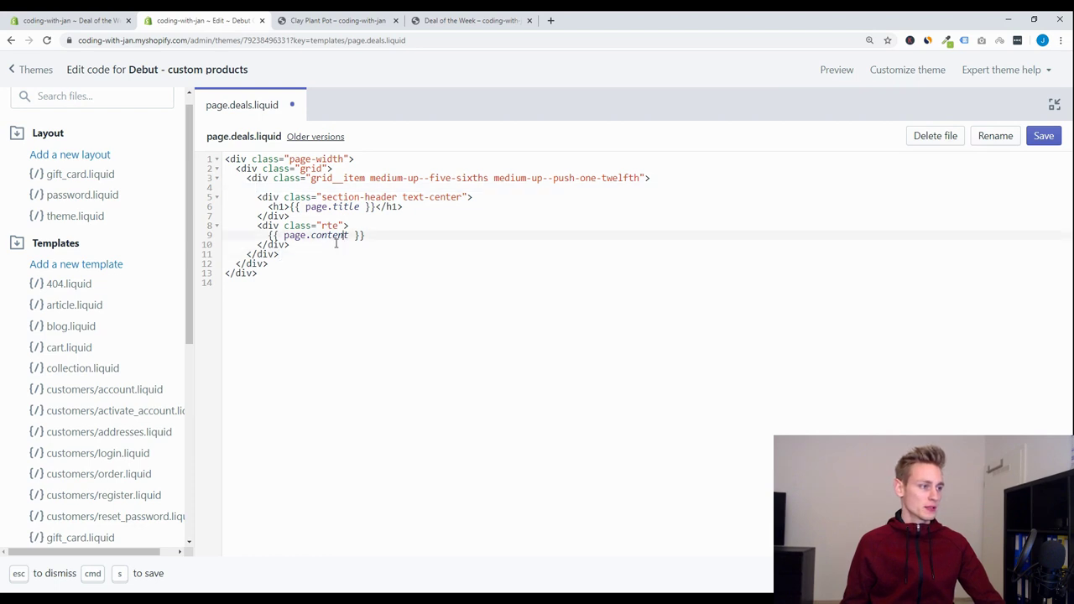
pyautogui.click(337, 242)
pyautogui.press('Return')
pyautogui.press('Return')
pyautogui.press('Return')
pyautogui.click(350, 188)
pyautogui.press('Return')
pyautogui.press('Return')
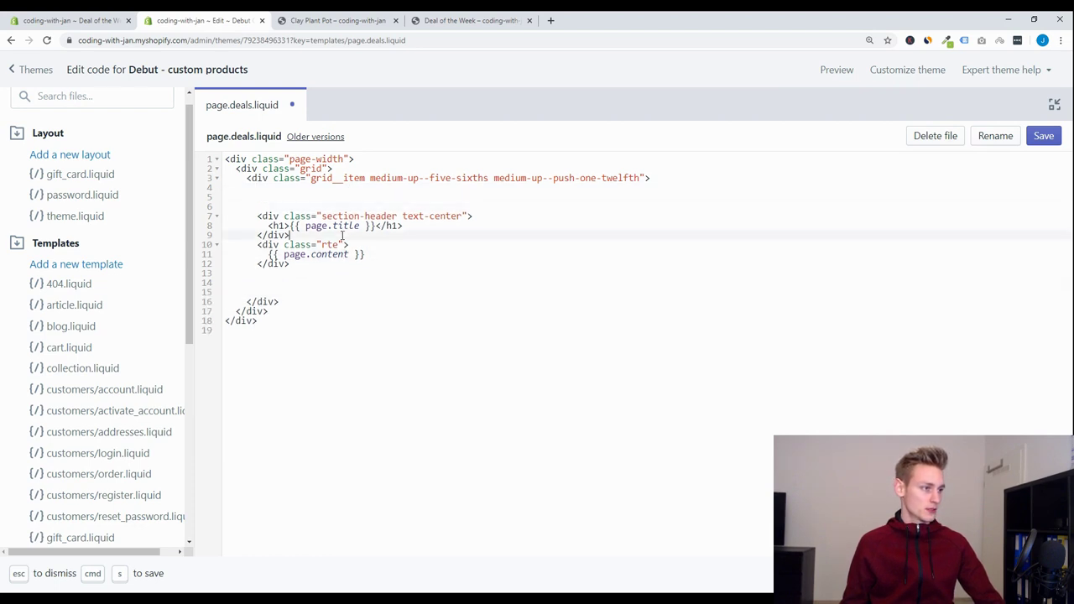
pyautogui.press('Return')
pyautogui.moveTo(266, 242)
pyautogui.mouseDown()
pyautogui.moveTo(269, 216)
pyautogui.moveTo(406, 225)
pyautogui.mouseUp()
pyautogui.click(270, 217)
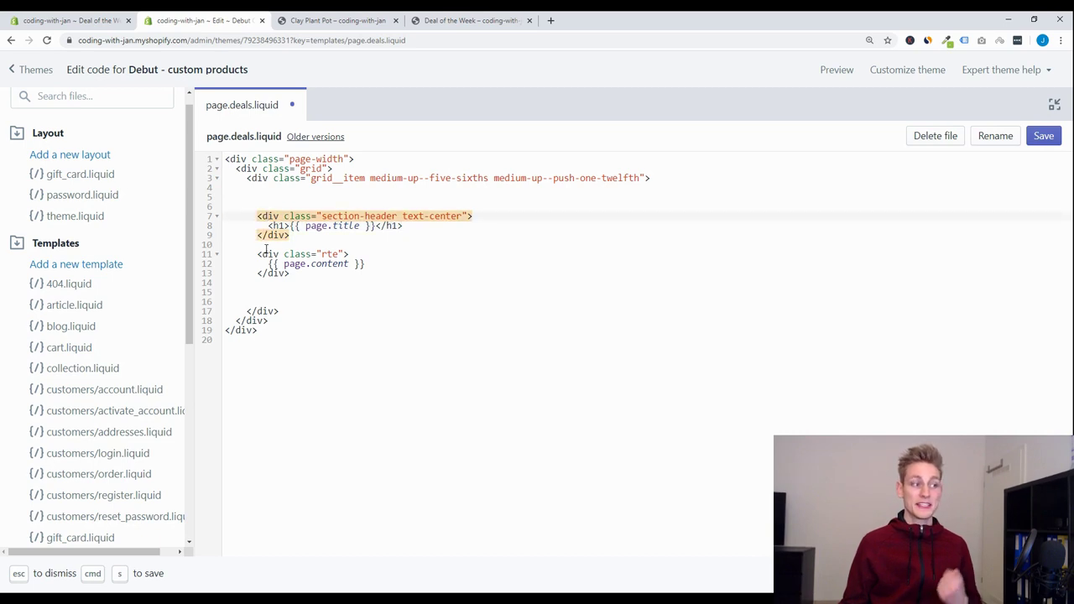
pyautogui.click(265, 250)
pyautogui.click(256, 267)
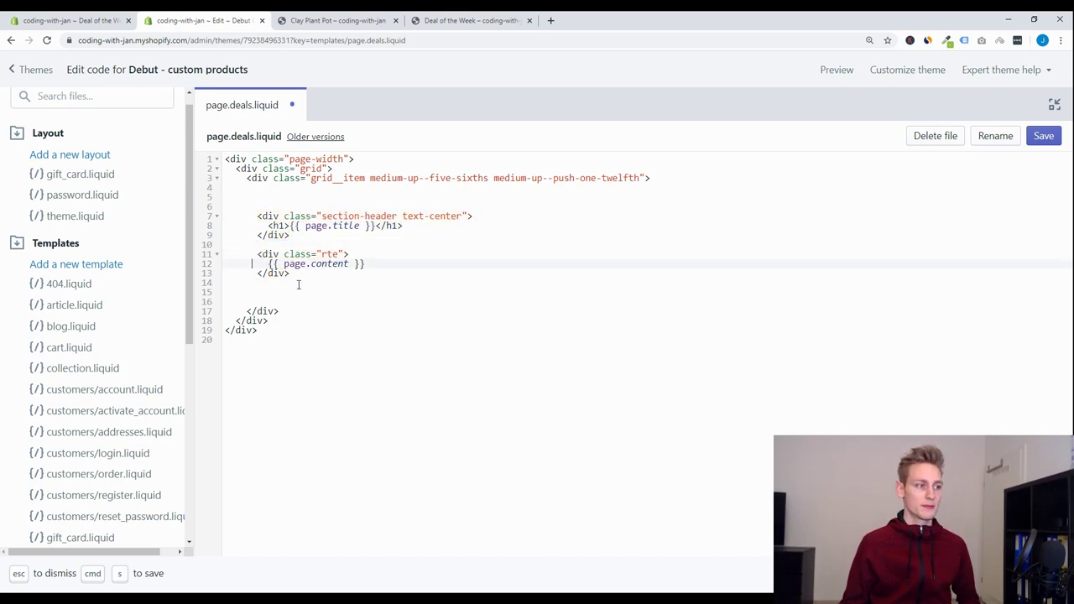
pyautogui.click(695, 431)
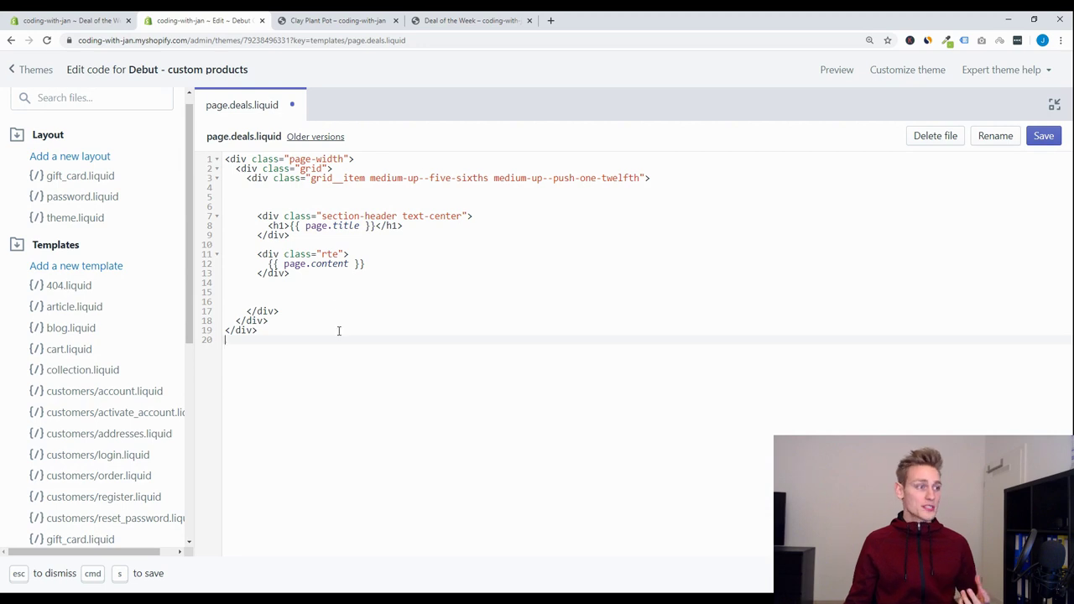
pyautogui.click(295, 207)
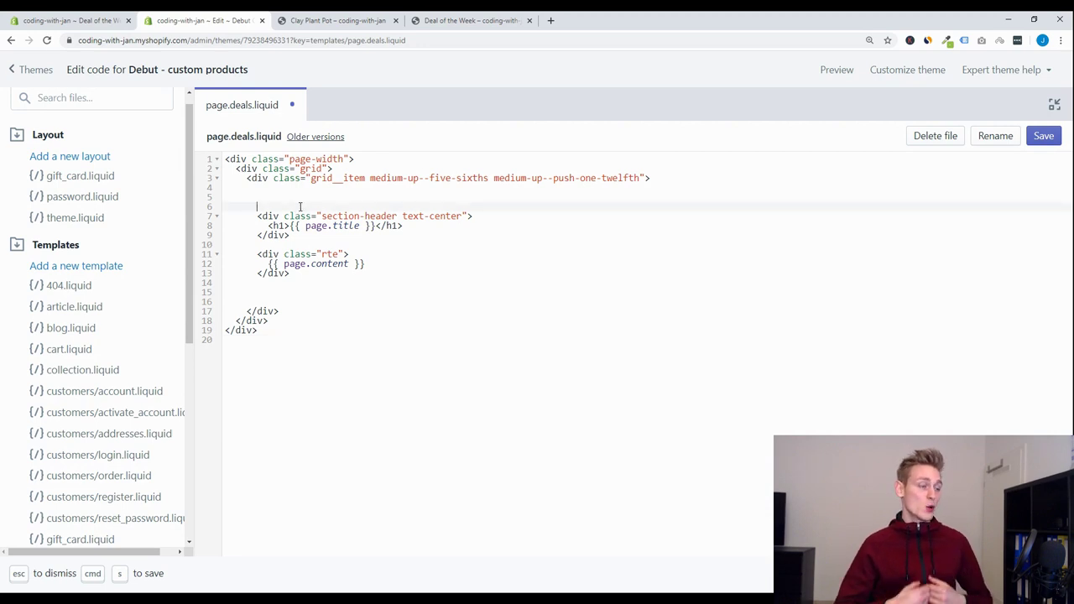
# Zoom in and add {% if customer %} above the title block
pyautogui.hotkey('ctrl', '+')
pyautogui.hotkey('ctrl', '+')
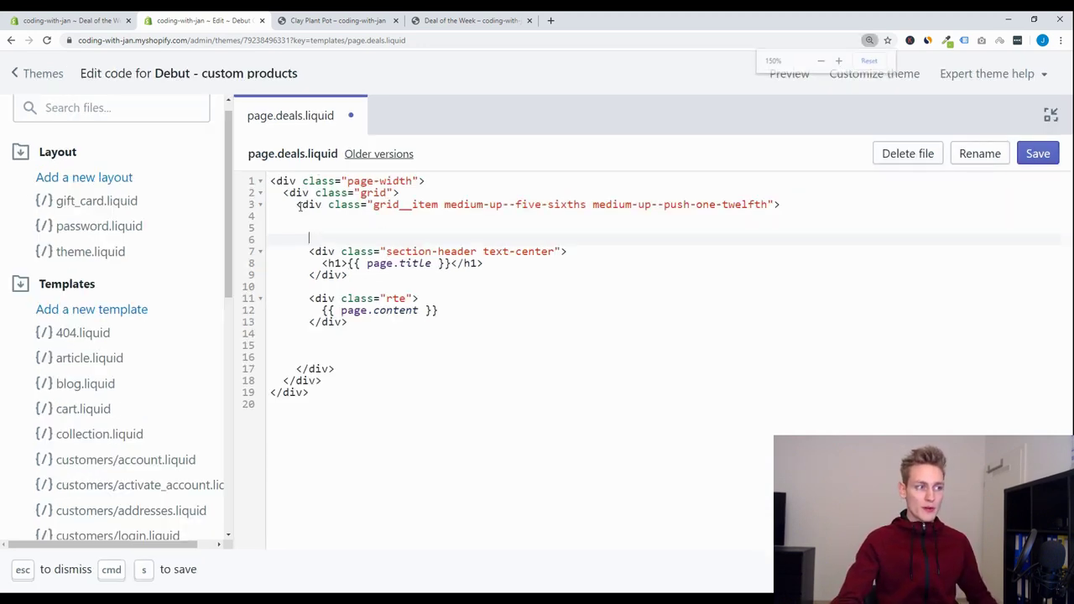
pyautogui.hotkey('ctrl', '+')
pyautogui.hotkey('ctrl', '+')
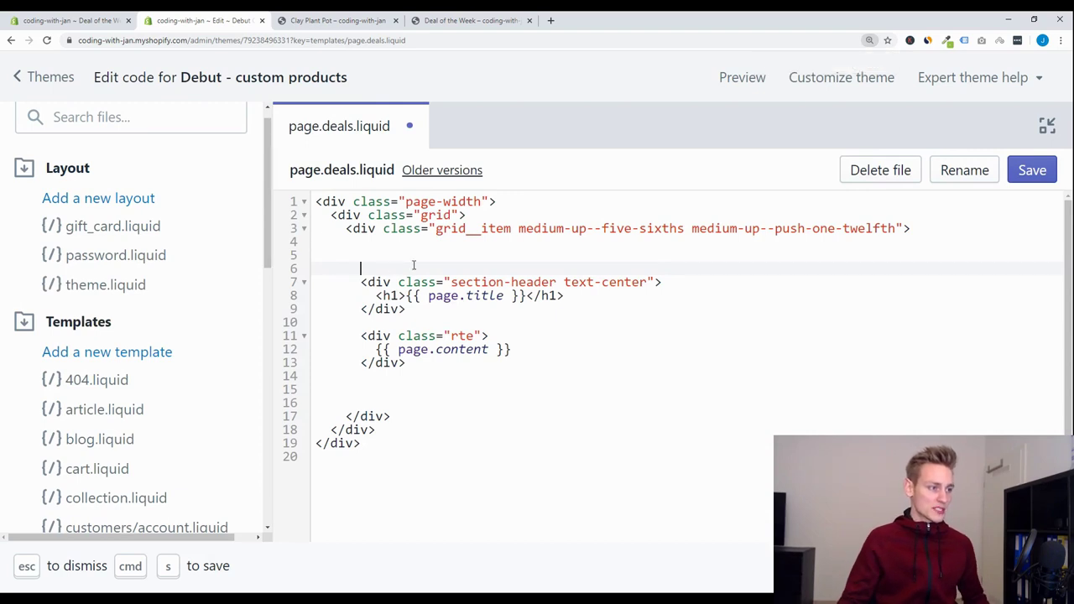
pyautogui.write('{')
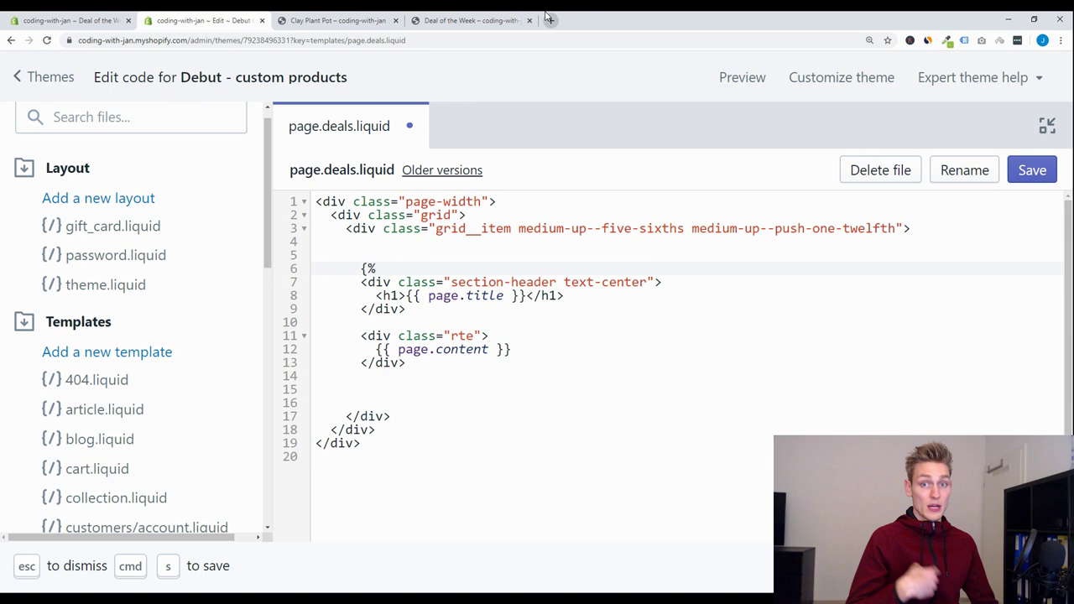
pyautogui.write('%')
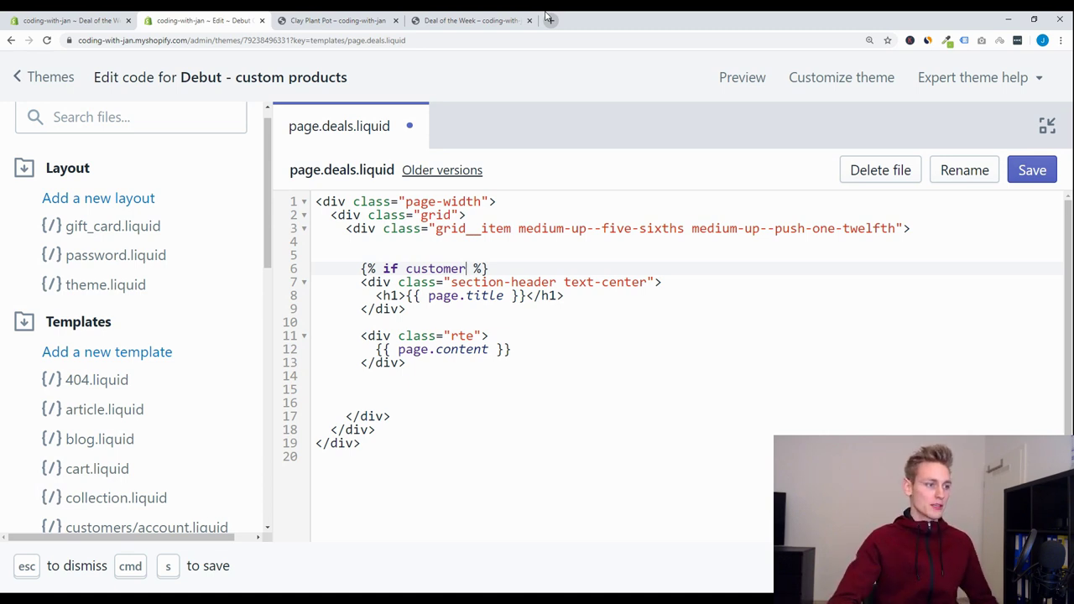
pyautogui.press('Down')
pyautogui.press('Down')
pyautogui.press('Down')
pyautogui.press('Down')
pyautogui.press('Down')
pyautogui.press('Down')
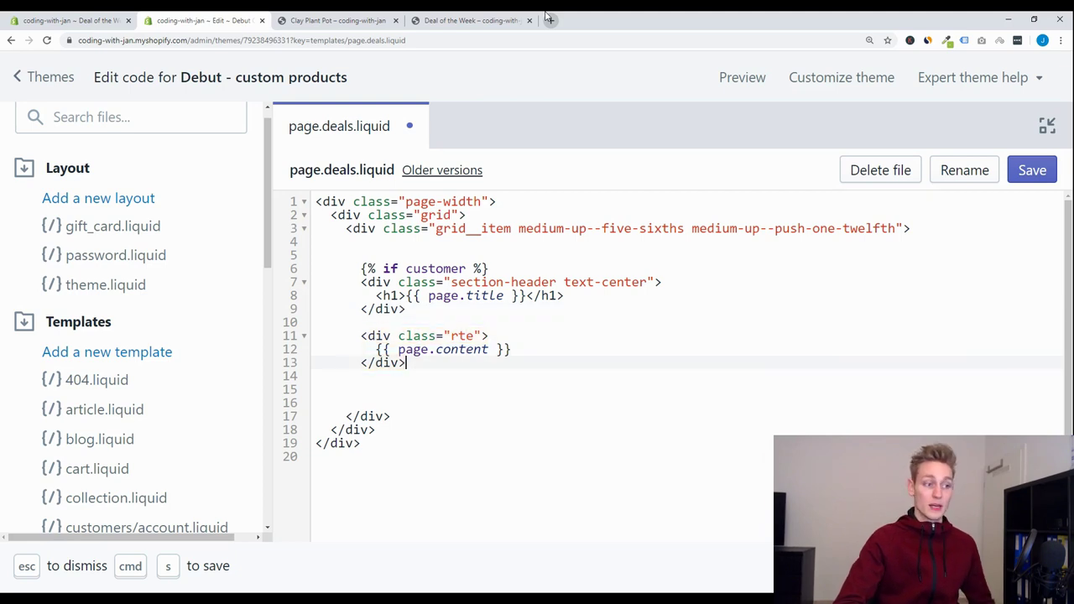
pyautogui.press('Return')
pyautogui.write('{%endif%}')
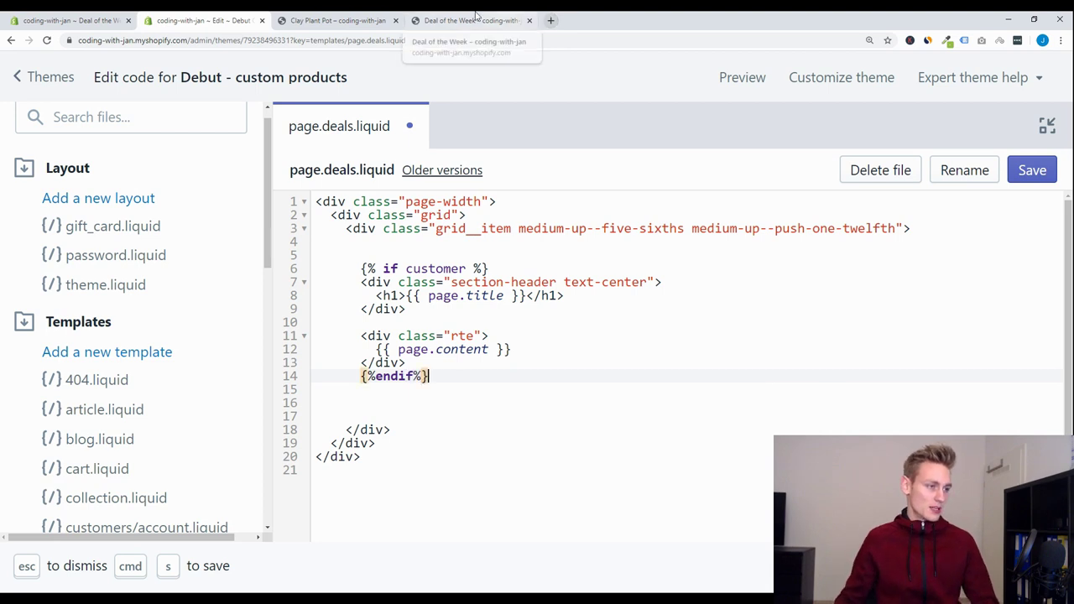
# Add an {%else%} branch after the content block, before the endif
pyautogui.press('Up')
pyautogui.press('Up')
pyautogui.press('Up')
pyautogui.press('End')
pyautogui.moveTo(360, 278); pyautogui.dragTo(527, 358)
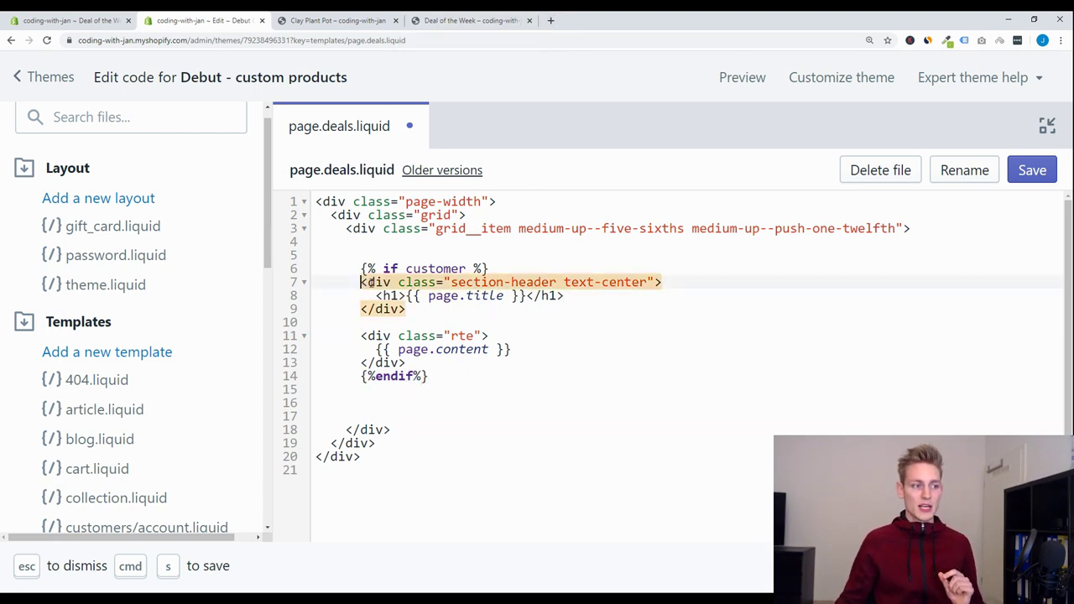
pyautogui.click(494, 376)
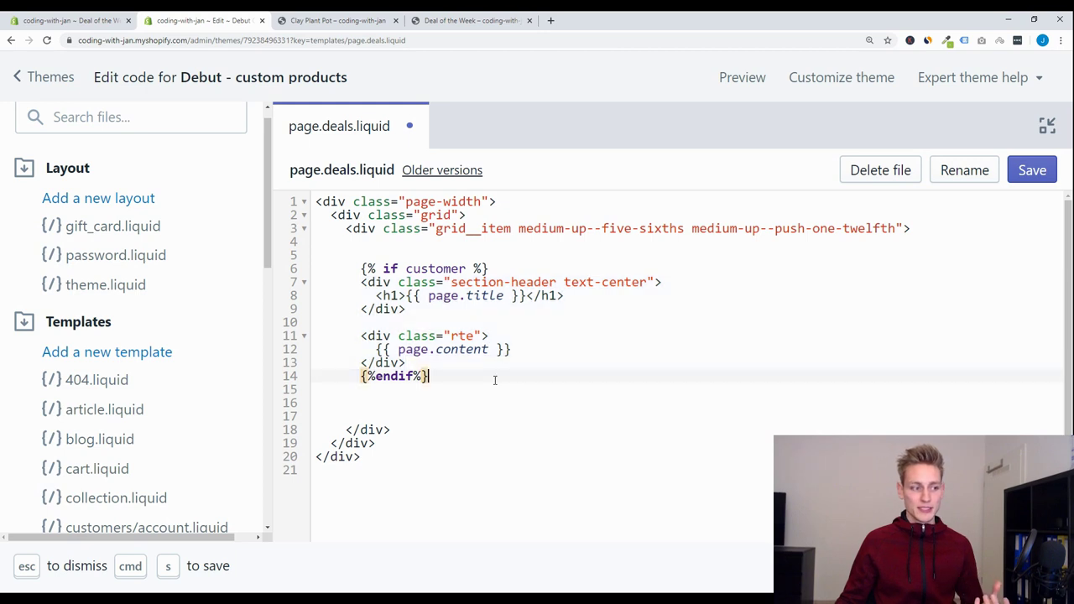
pyautogui.click(453, 366)
pyautogui.press('Return')
pyautogui.press('Return')
pyautogui.click(456, 366)
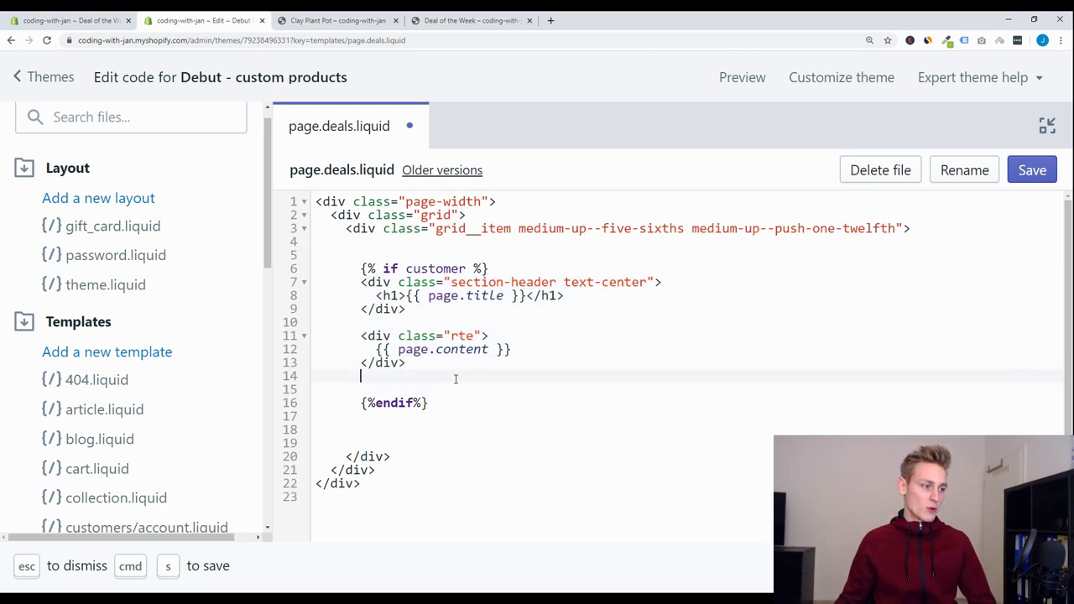
pyautogui.press('Return')
pyautogui.write('{%else')
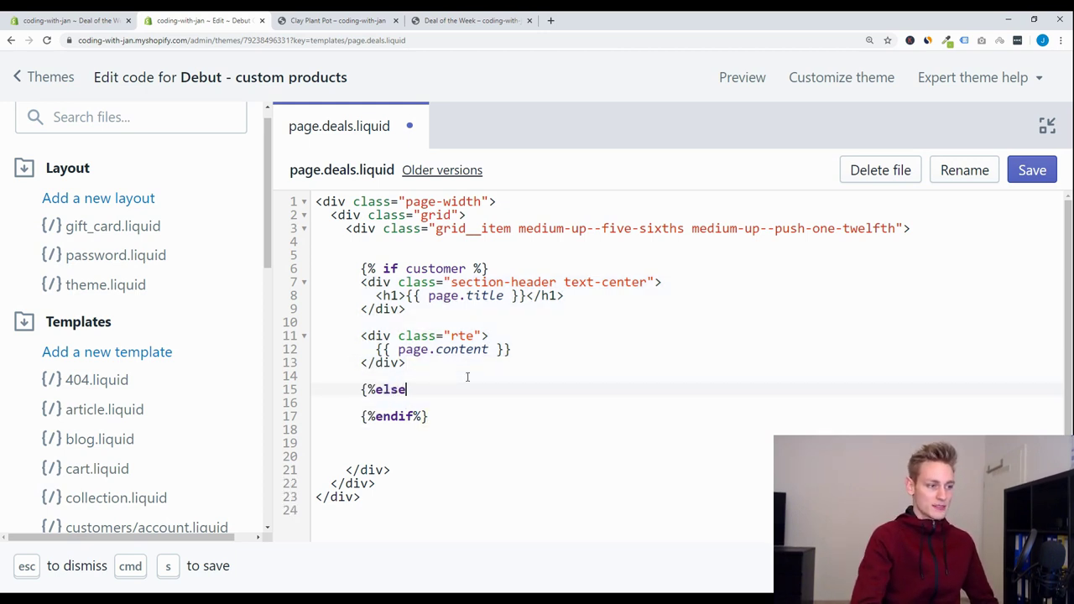
pyautogui.write('%}')
pyautogui.press('Return')
pyautogui.press('Return')
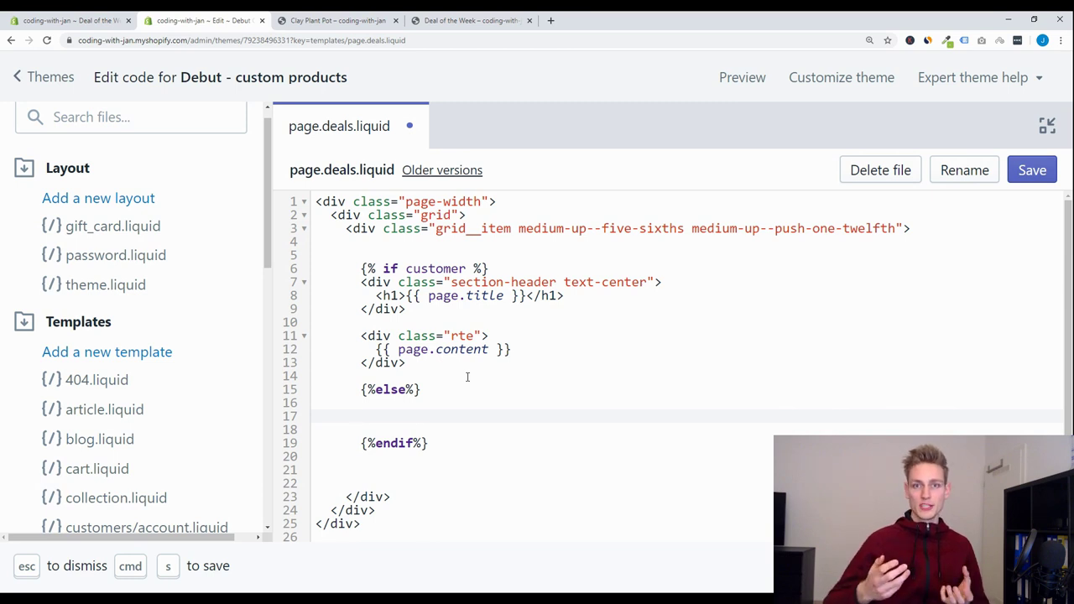
# Copy the title and content blocks into the else branch
pyautogui.click(468, 377)
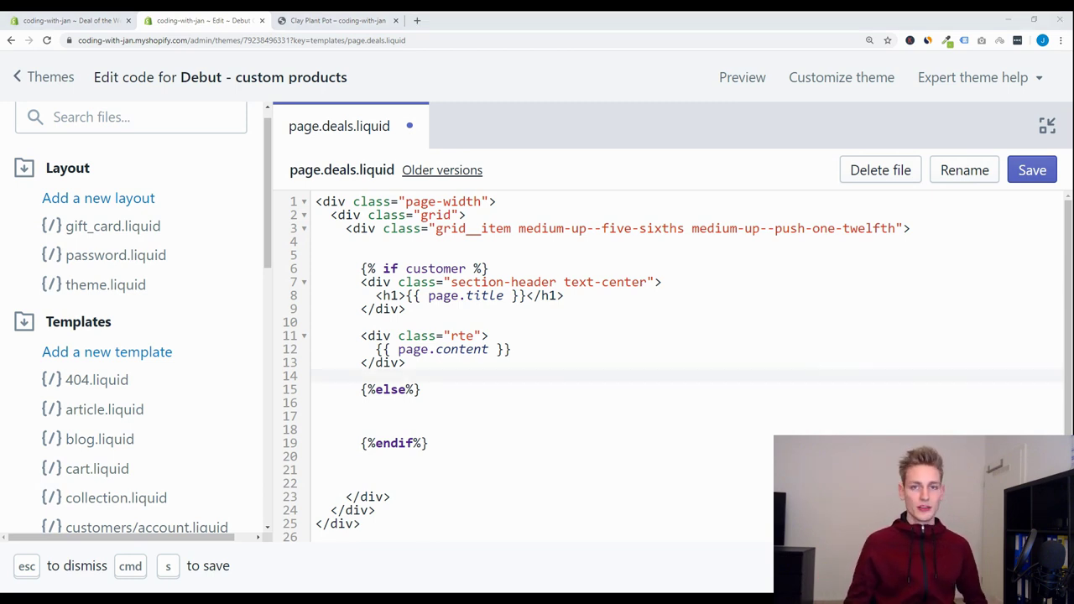
pyautogui.moveTo(361, 287); pyautogui.dragTo(470, 362)
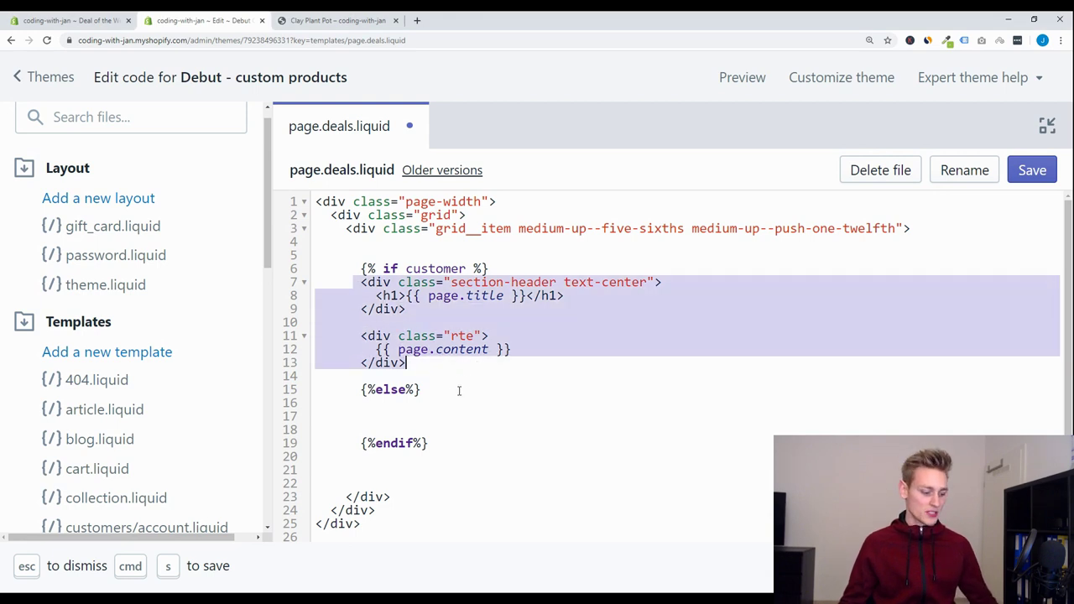
pyautogui.hotkey('ctrl', 'c')
pyautogui.click(434, 415)
pyautogui.hotkey('ctrl', 'v')
pyautogui.click(368, 416)
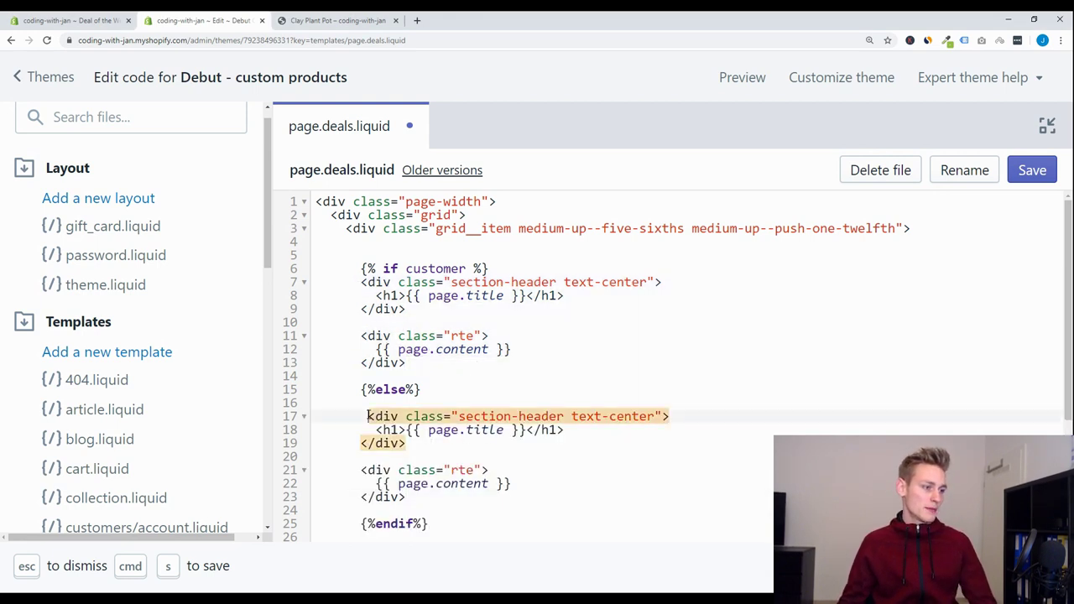
pyautogui.press('BackSpace')
# Replace the copied page.content with an h2 'Membership exclusive content.' and /account/login link
pyautogui.scroll(-1, 411, 440)
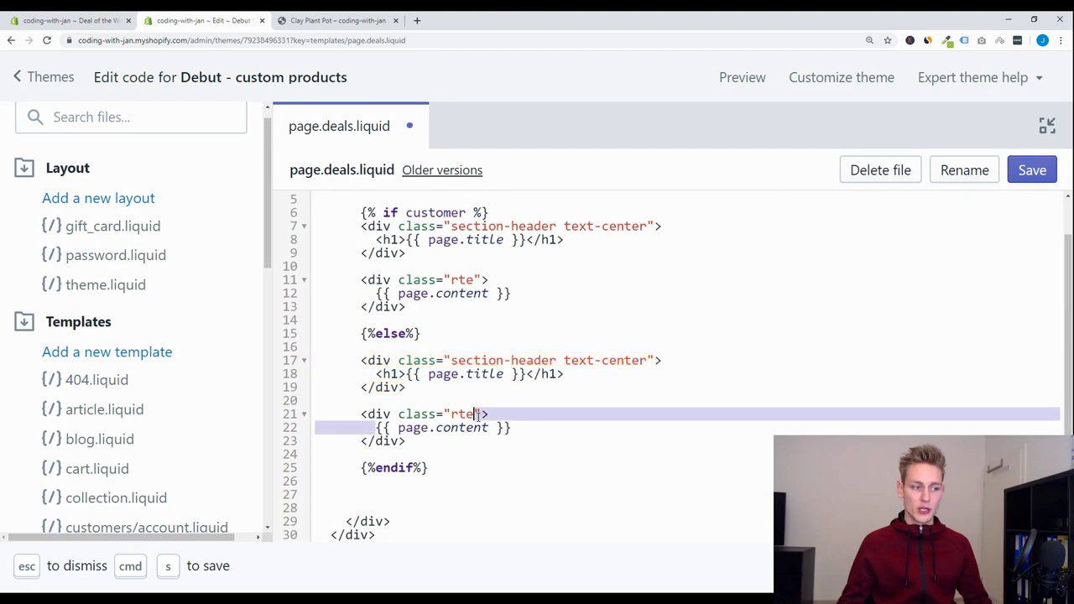
pyautogui.moveTo(376, 427); pyautogui.dragTo(512, 427)
pyautogui.write('<')
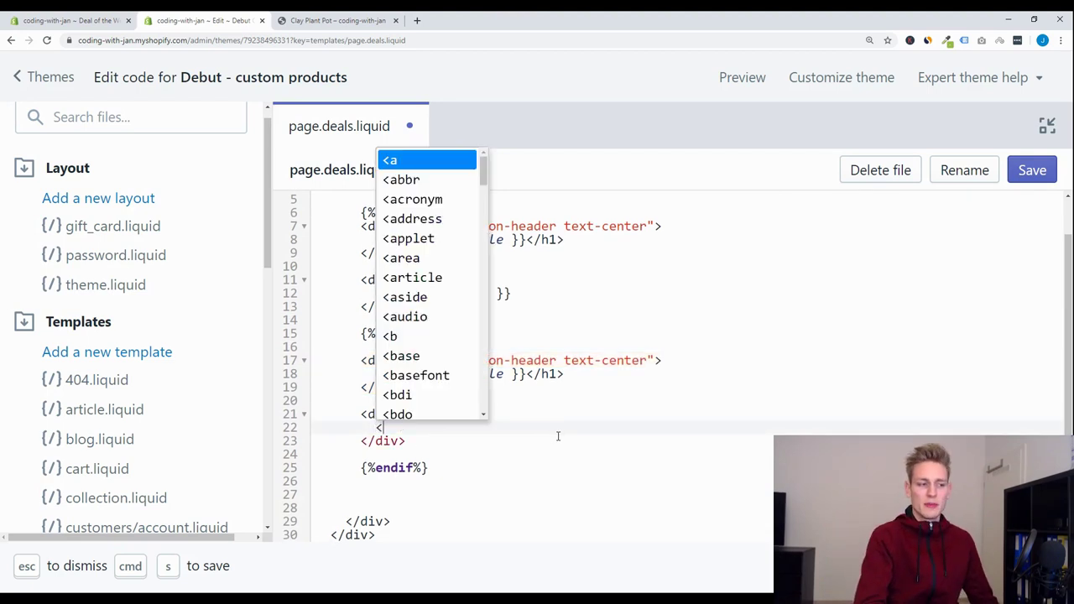
pyautogui.write('h2></h2>')
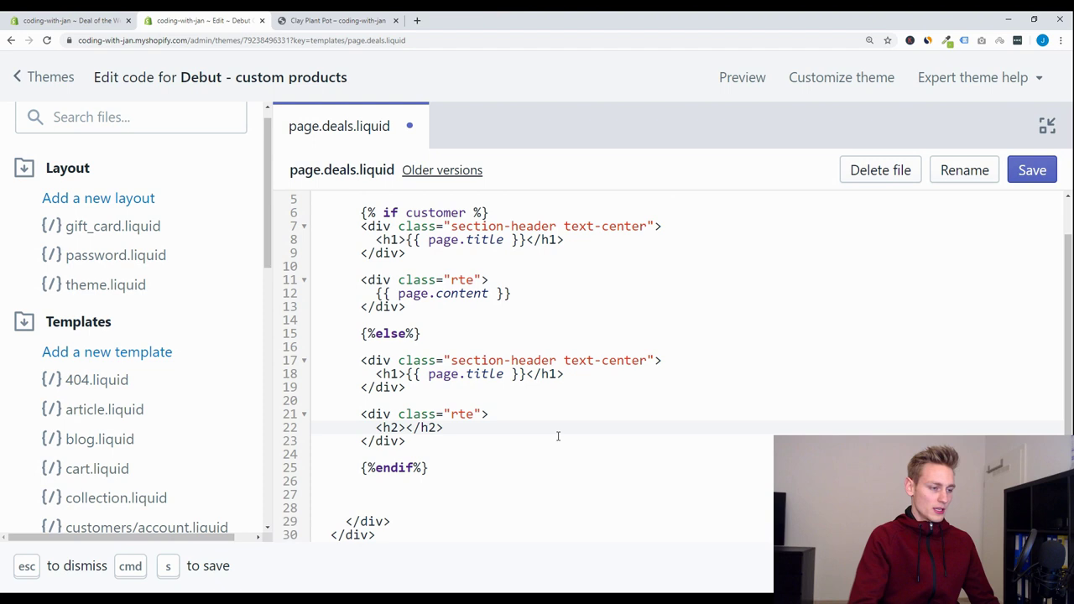
pyautogui.press('Left')
pyautogui.press('Left')
pyautogui.press('Left')
pyautogui.write('Membe')
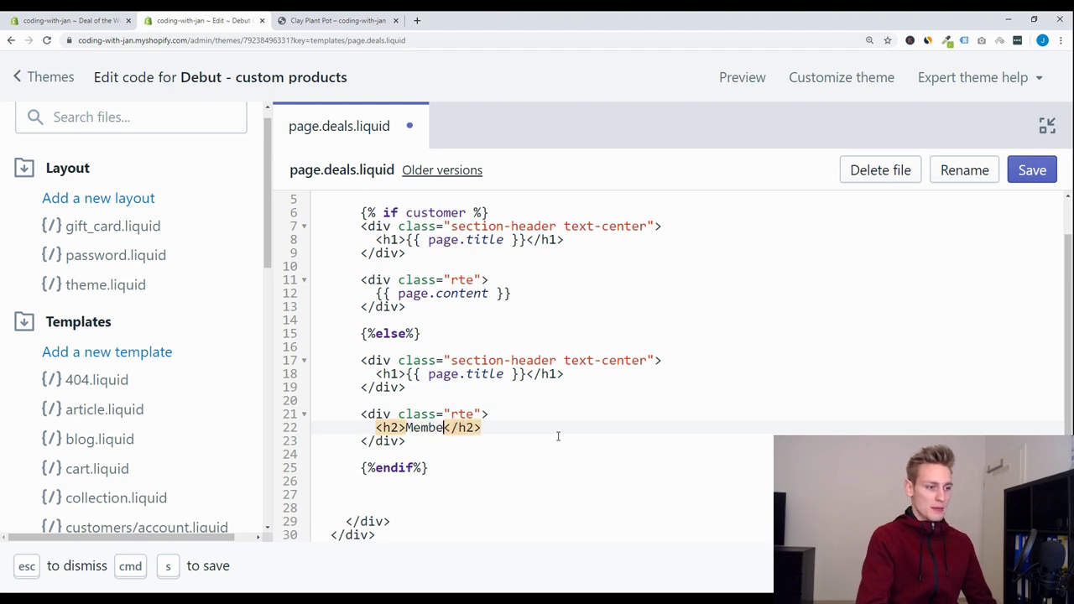
pyautogui.write('rship exclus')
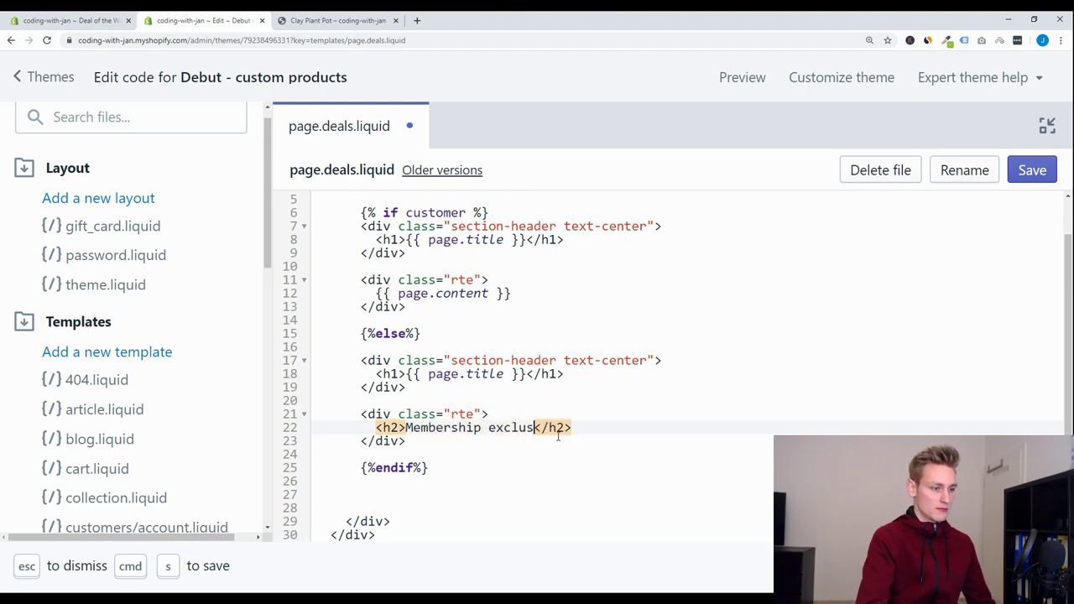
pyautogui.write('ive content.')
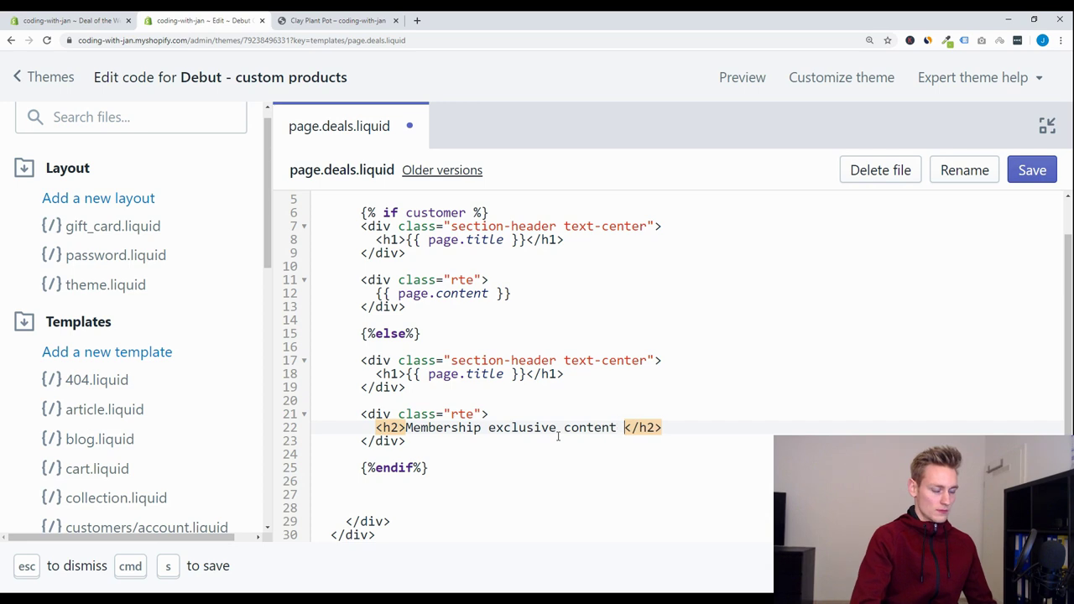
pyautogui.write(' <br>')
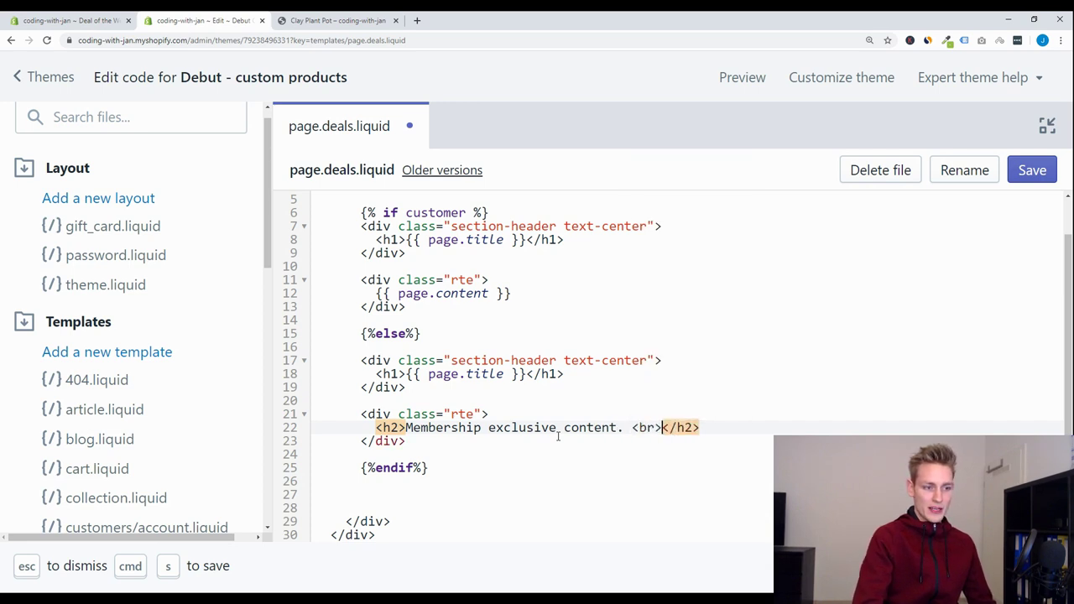
pyautogui.write('<br> ')
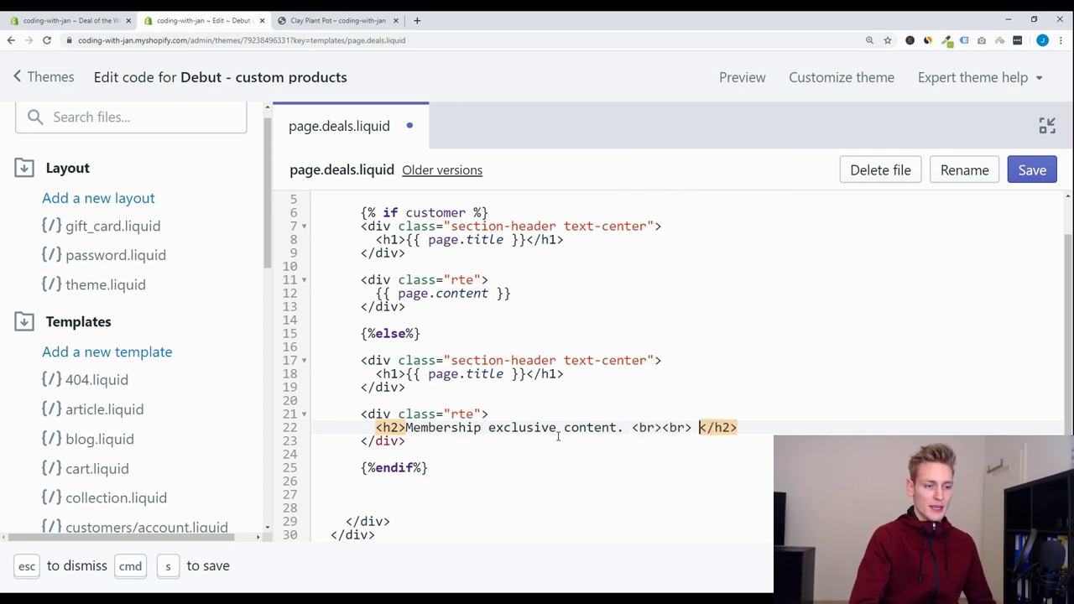
pyautogui.write('<a>')
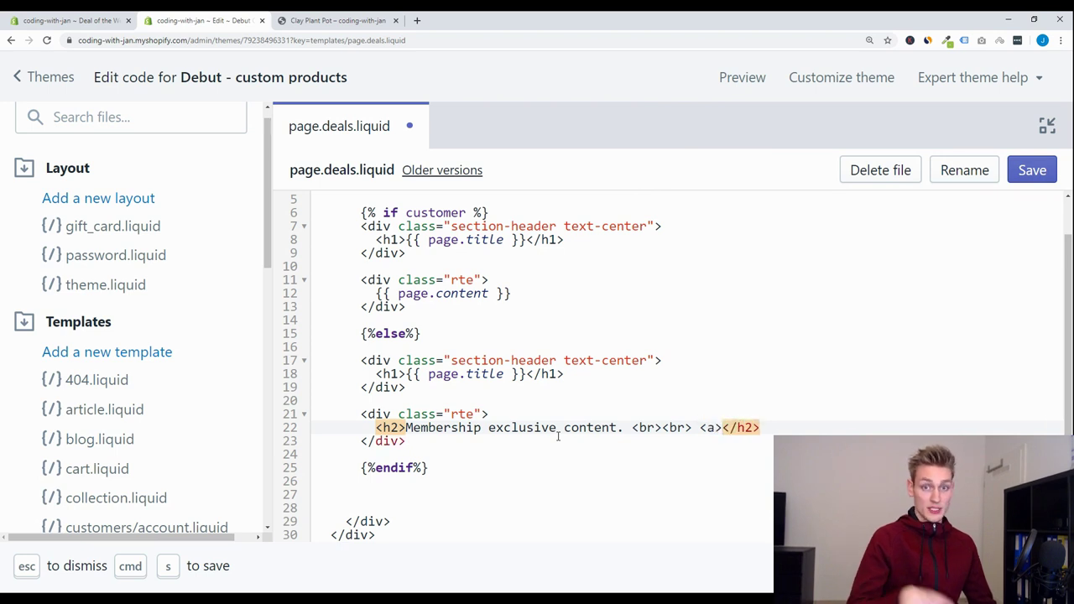
pyautogui.write('</a>a</')
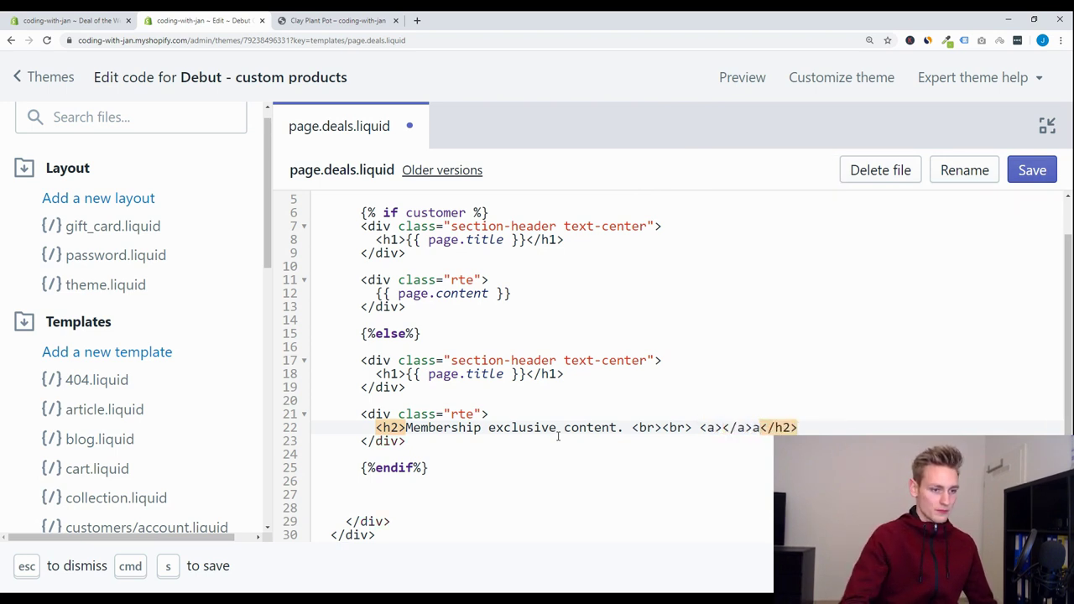
pyautogui.press('BackSpace')
pyautogui.press('Left')
pyautogui.write('Pleas')
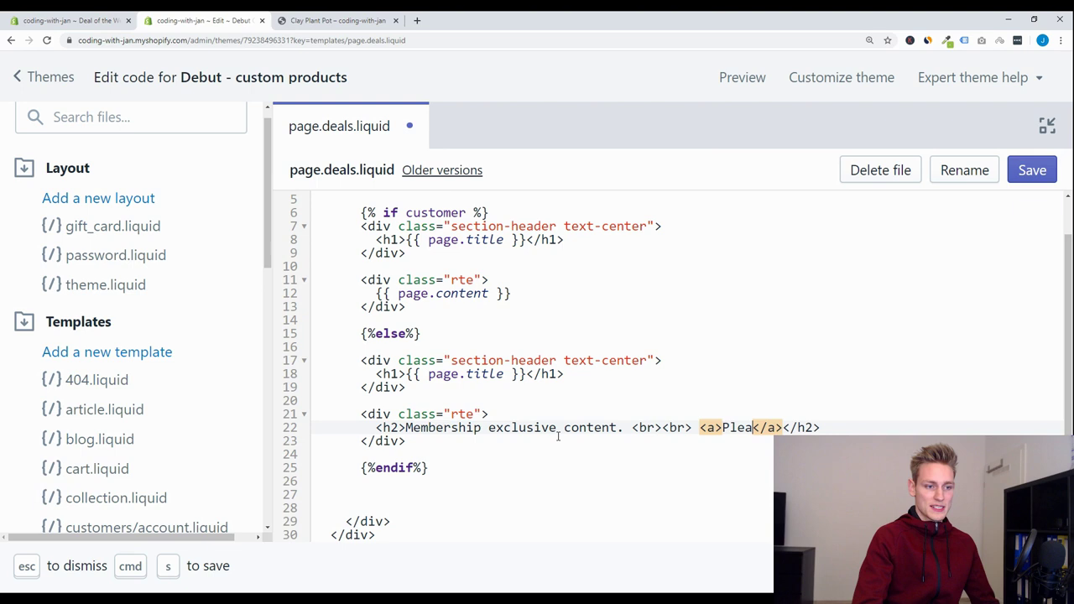
pyautogui.write('e login h')
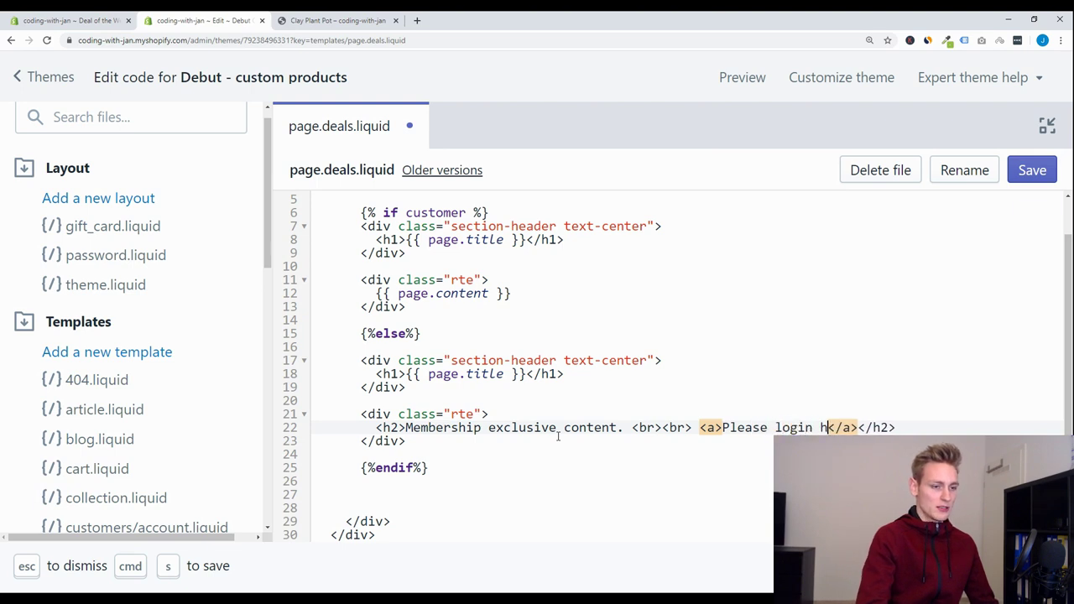
pyautogui.write('ere')
pyautogui.press('Left')
pyautogui.press('Left')
pyautogui.press('Left')
pyautogui.press('Left')
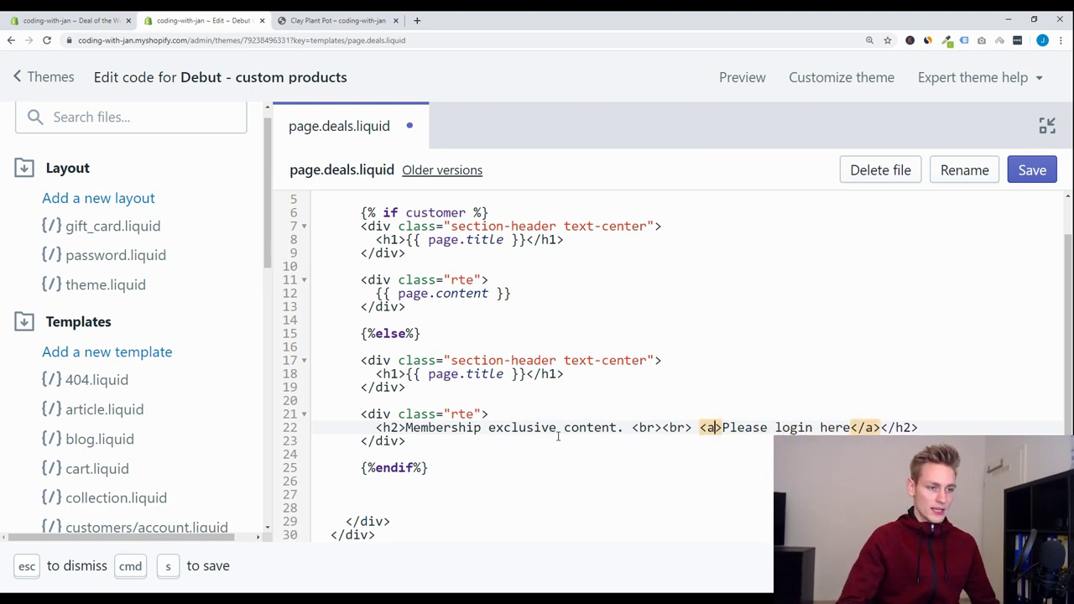
pyautogui.write('href="/')
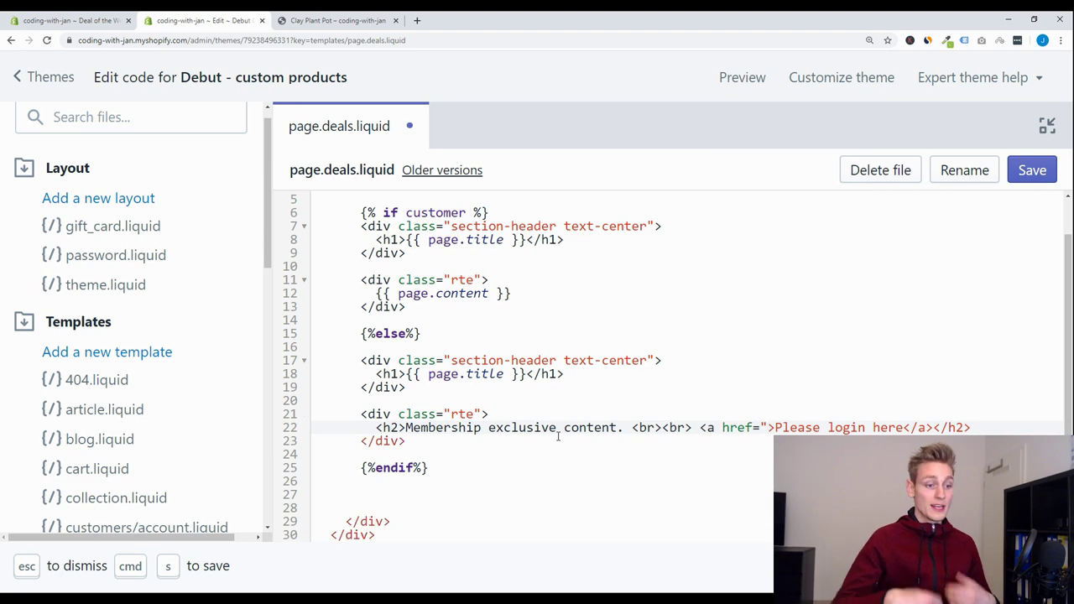
pyautogui.write('"')
pyautogui.press('Left')
pyautogui.write('/acc')
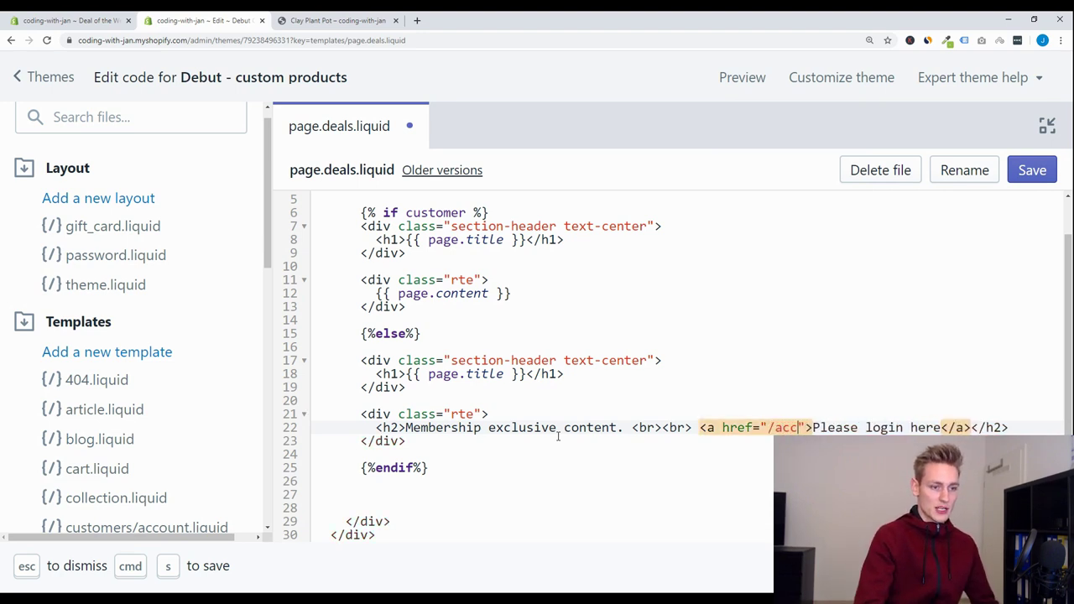
pyautogui.write('ount/login')
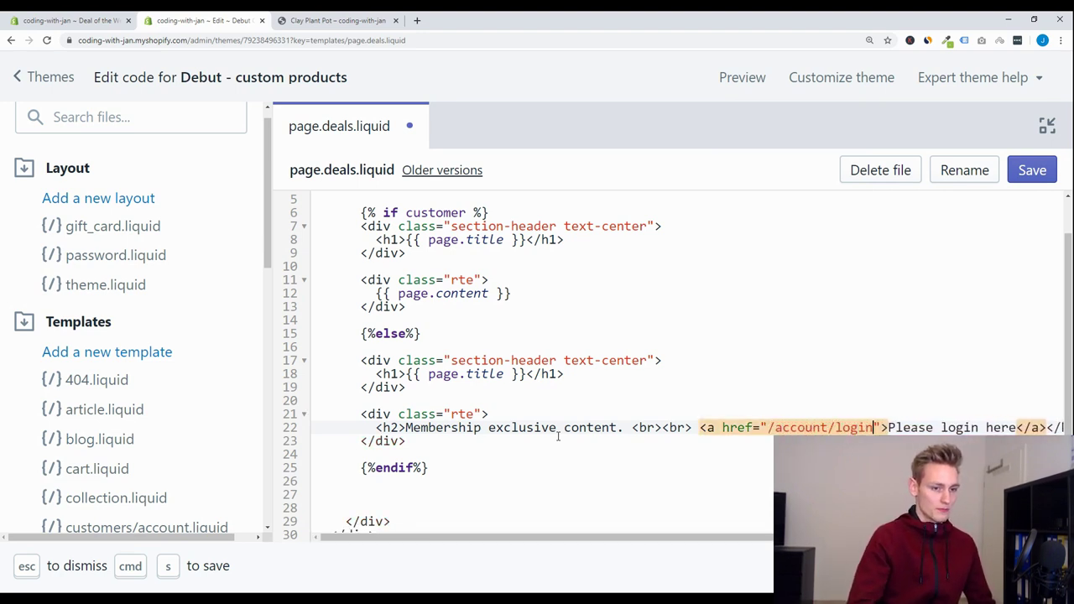
pyautogui.click(541, 386)
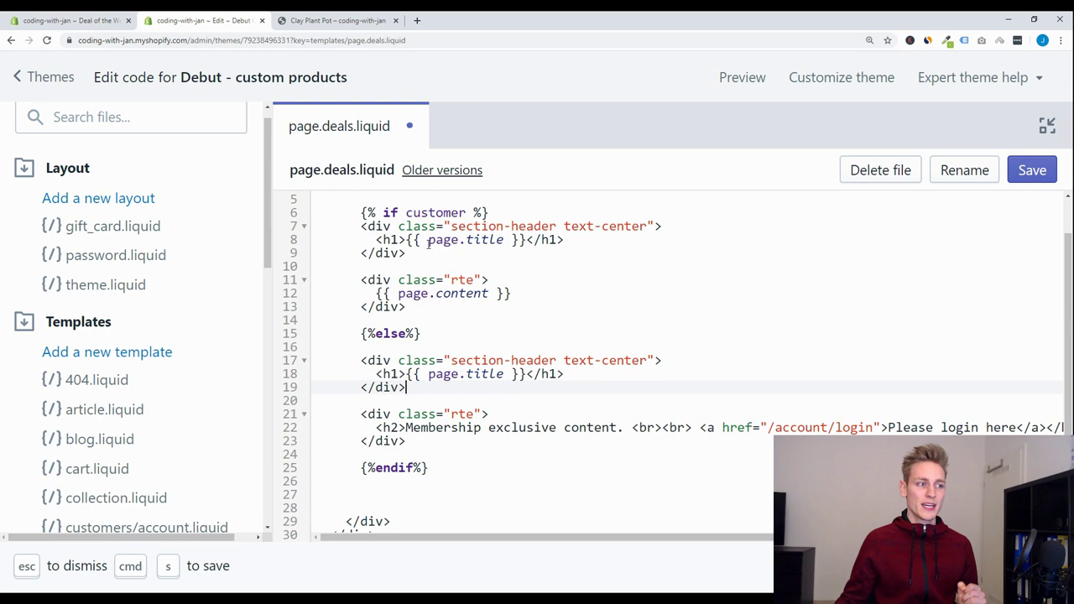
# Change the line 8 heading from page.title to customer.first_name
pyautogui.scroll(2, 436, 283)
pyautogui.click(387, 296)
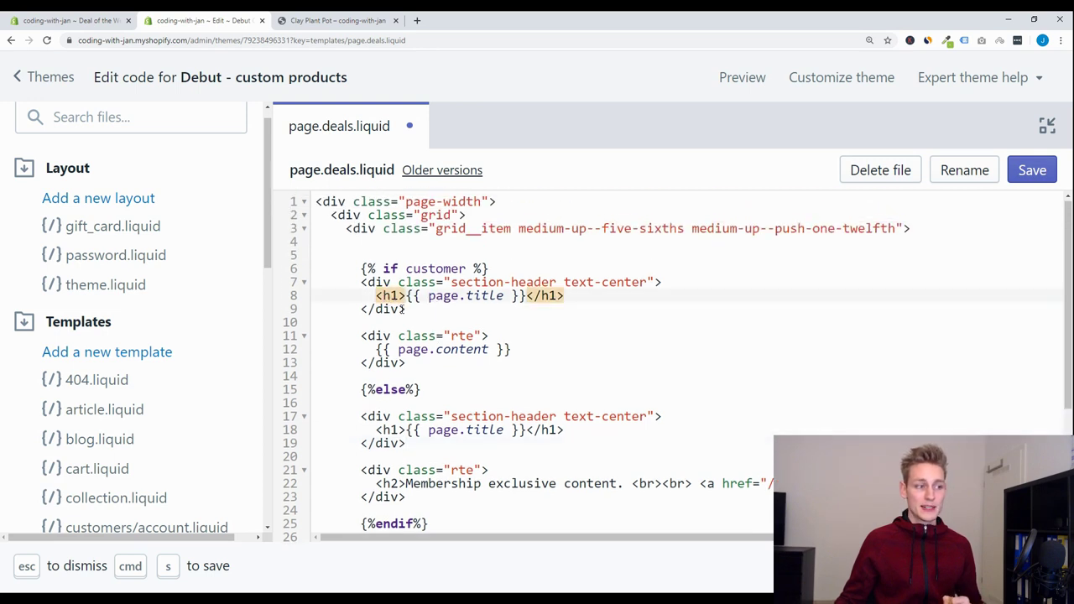
pyautogui.moveTo(525, 295); pyautogui.dragTo(406, 296)
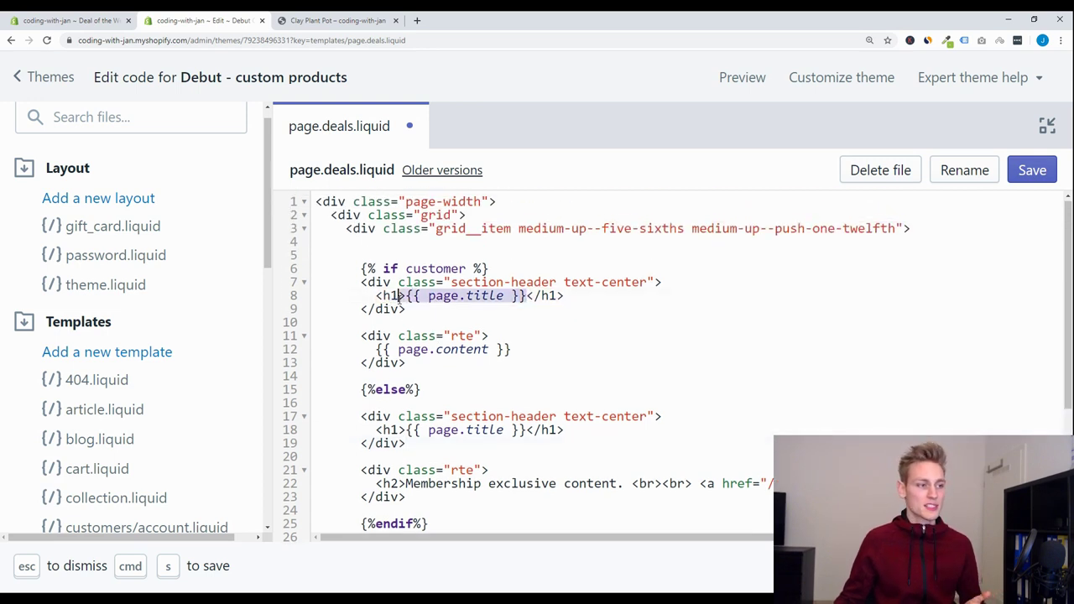
pyautogui.doubleClick(445, 295)
pyautogui.moveTo(503, 300); pyautogui.dragTo(430, 296)
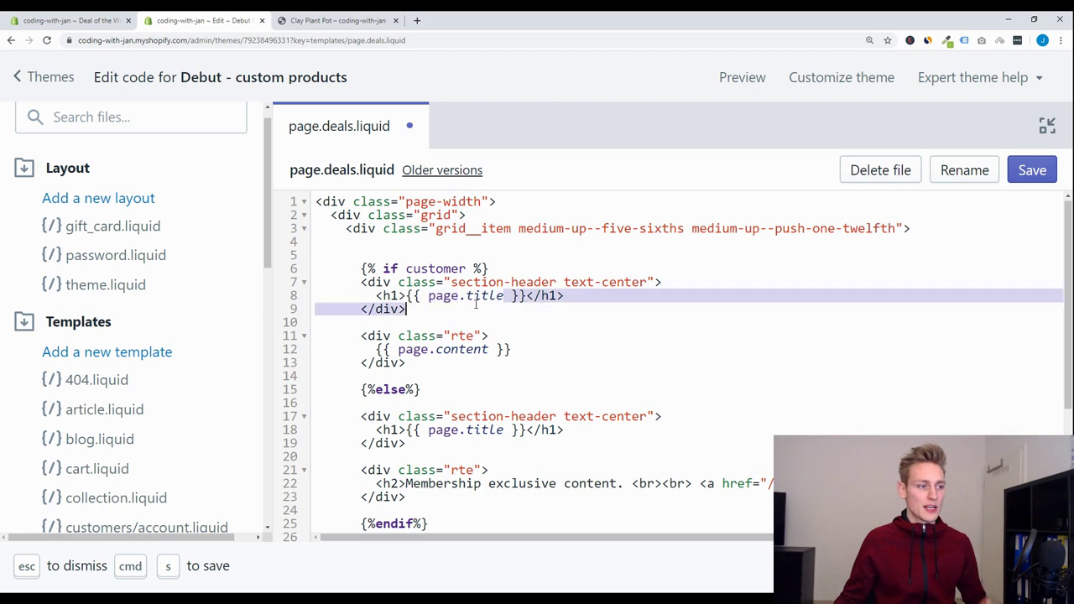
pyautogui.write('custome')
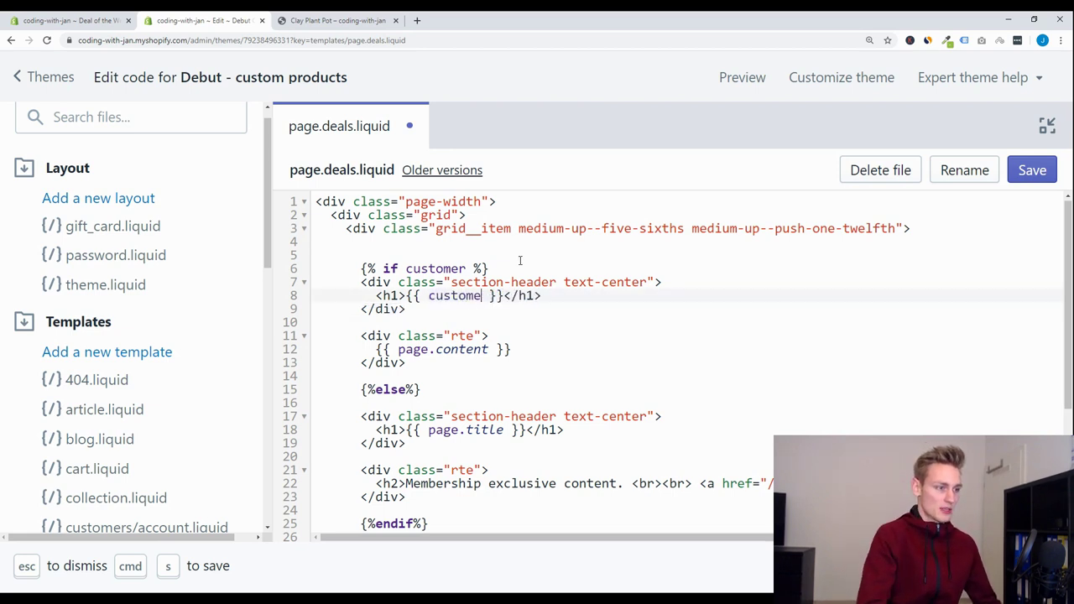
pyautogui.write('r.')
pyautogui.write('first_')
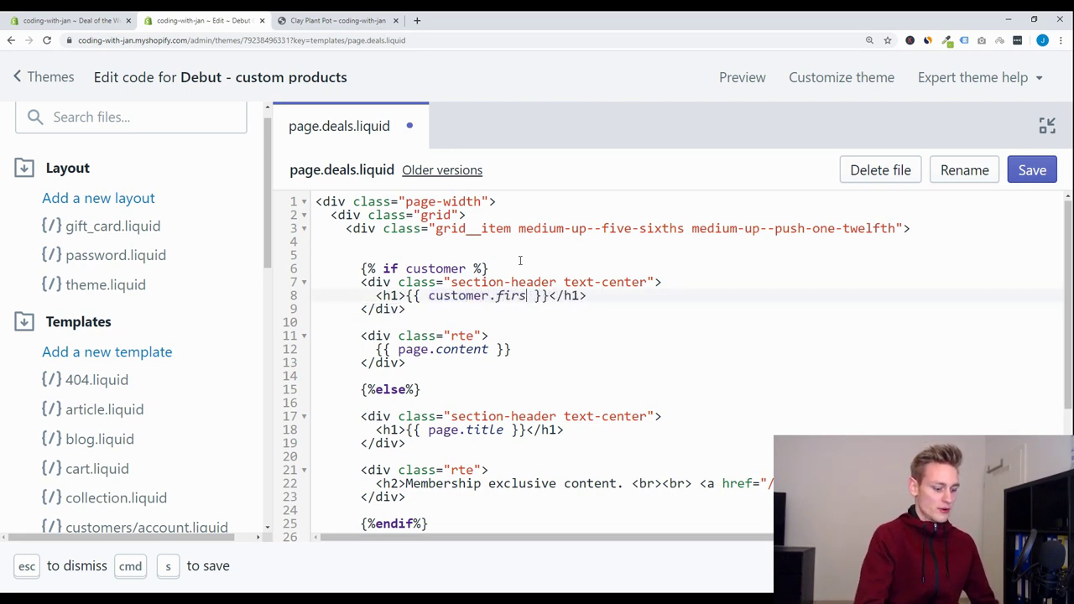
pyautogui.write('name')
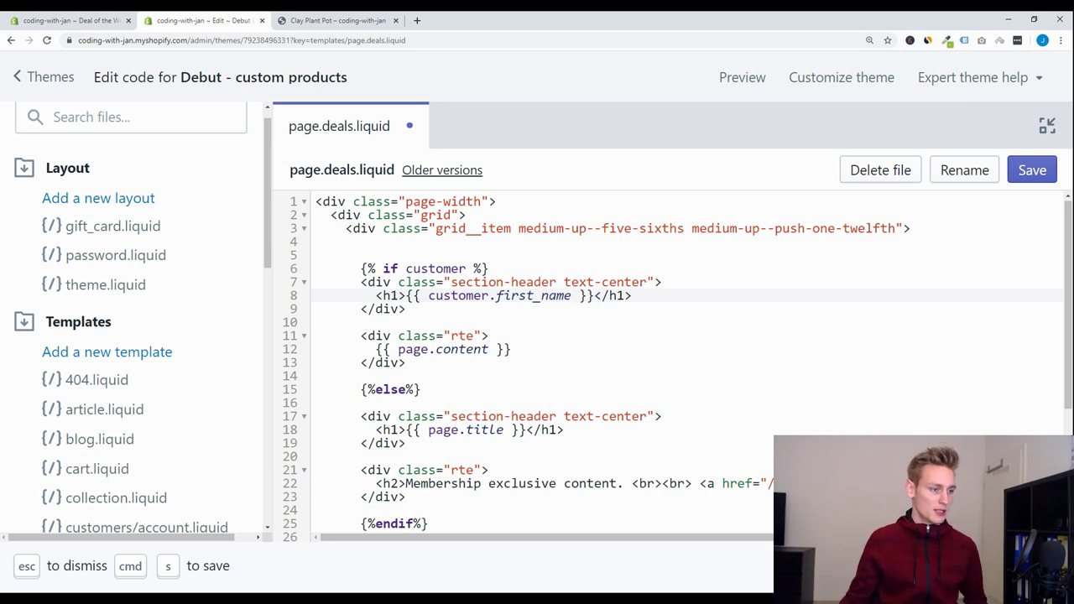
# Save the edited page.deals.liquid template
pyautogui.click(739, 416)
pyautogui.scroll(-1, 718, 434)
pyautogui.scroll(-2, 704, 277)
pyautogui.click(724, 265)
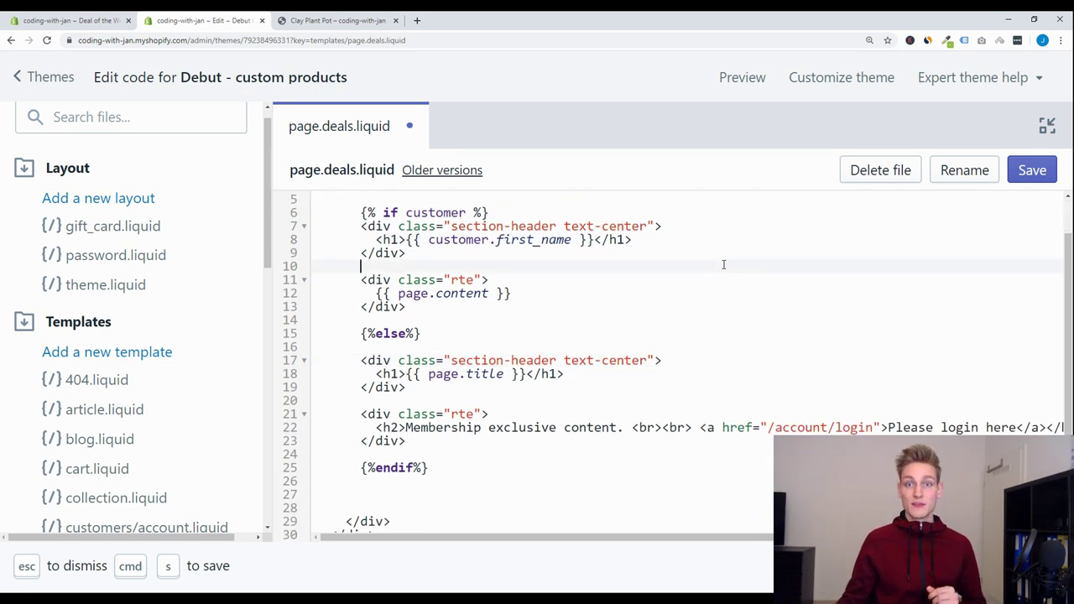
pyautogui.click(1032, 169)
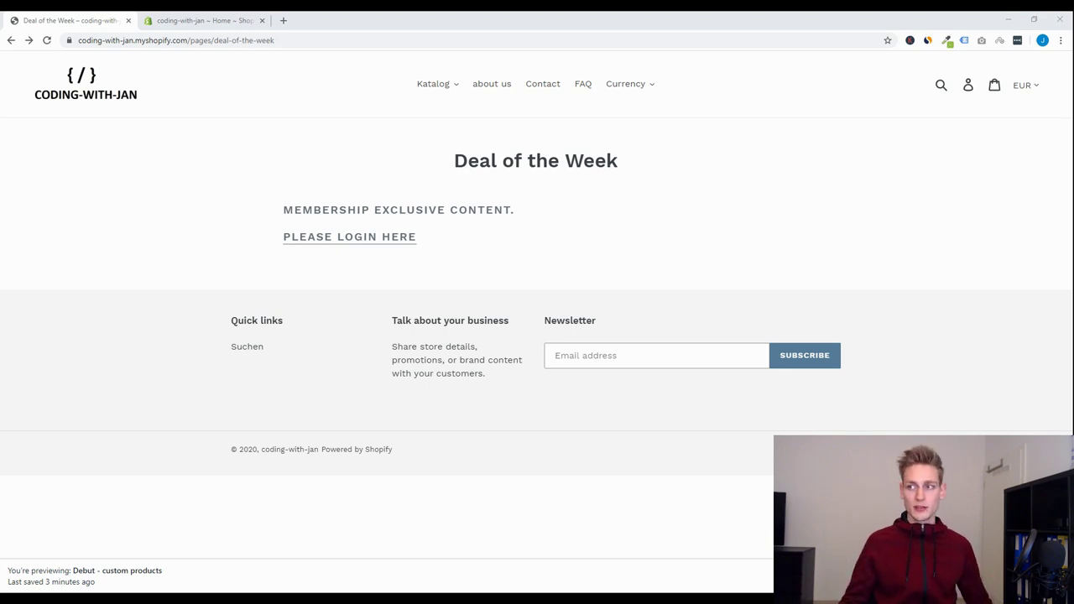
# Log in via Please login here and check the first-name greeting and plant article
pyautogui.click(309, 237)
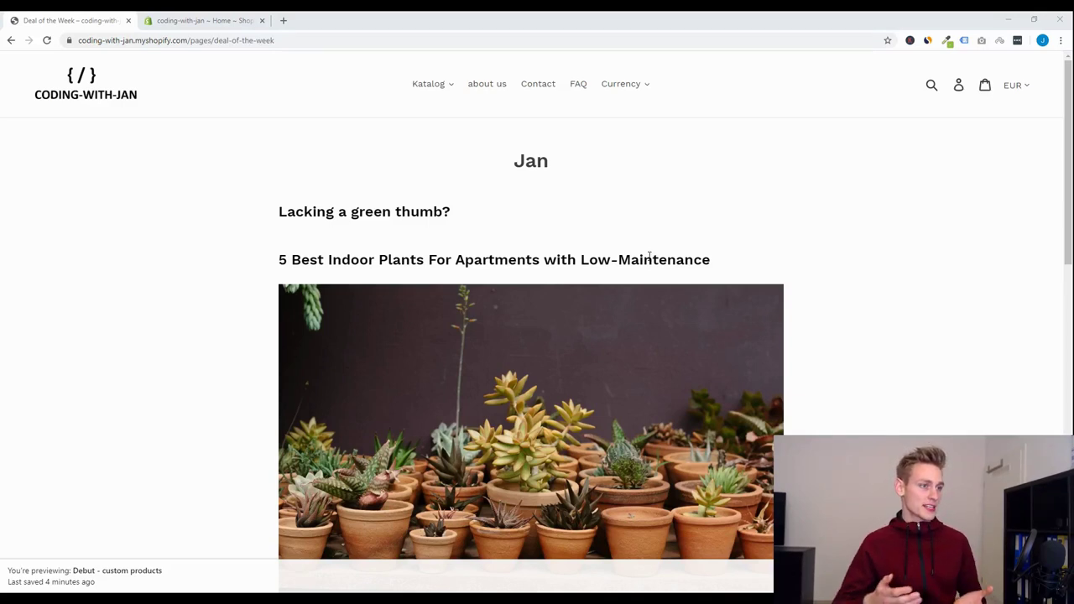
pyautogui.moveTo(508, 161); pyautogui.dragTo(554, 161)
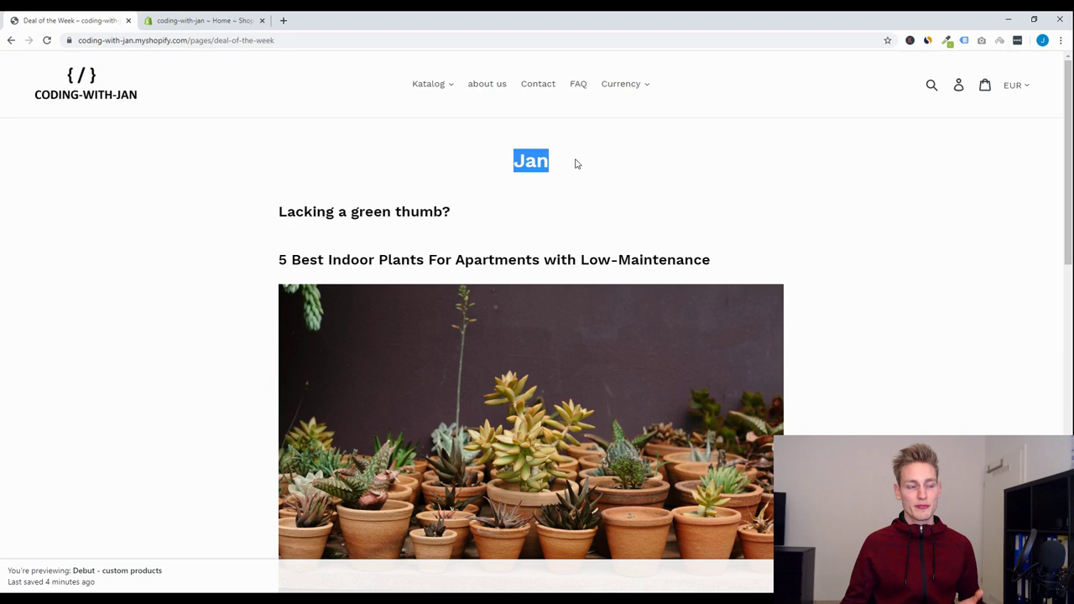
pyautogui.click(570, 164)
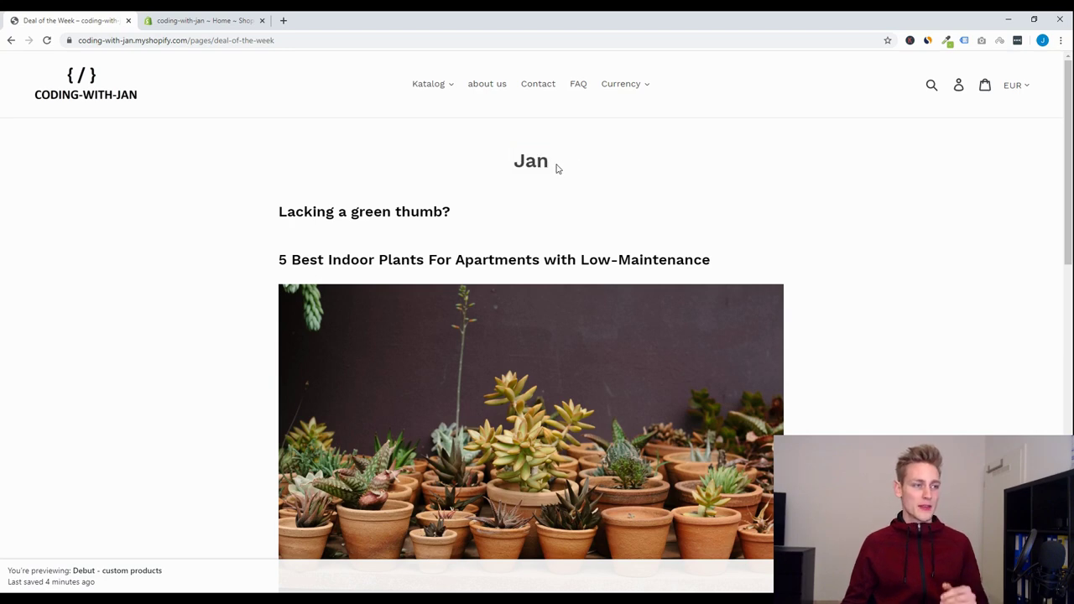
pyautogui.scroll(-1, 553, 167)
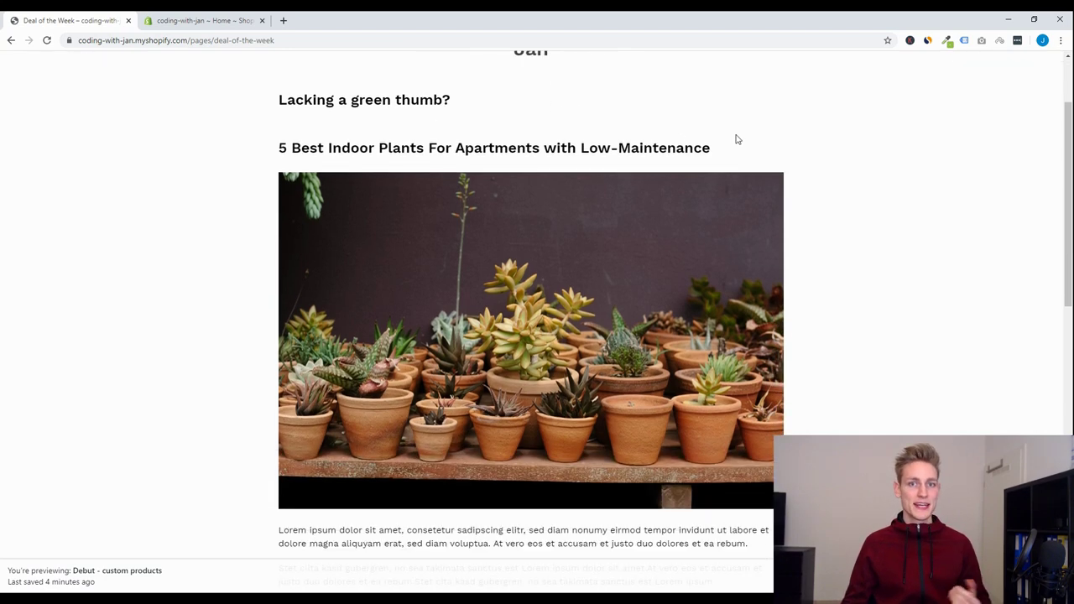
pyautogui.scroll(-1, 734, 137)
pyautogui.scroll(-2, 806, 182)
pyautogui.scroll(-1, 827, 213)
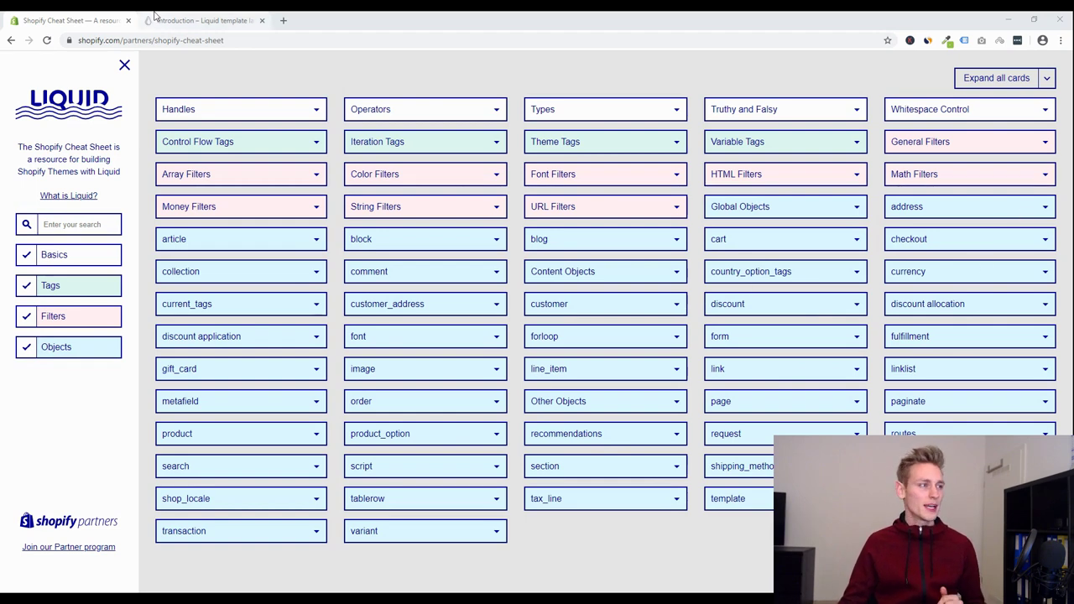
# Bring up the Liquid Introduction docs tab and scroll to its Objects section
pyautogui.click(192, 22)
pyautogui.scroll(3, 391, 206)
pyautogui.scroll(2, 386, 210)
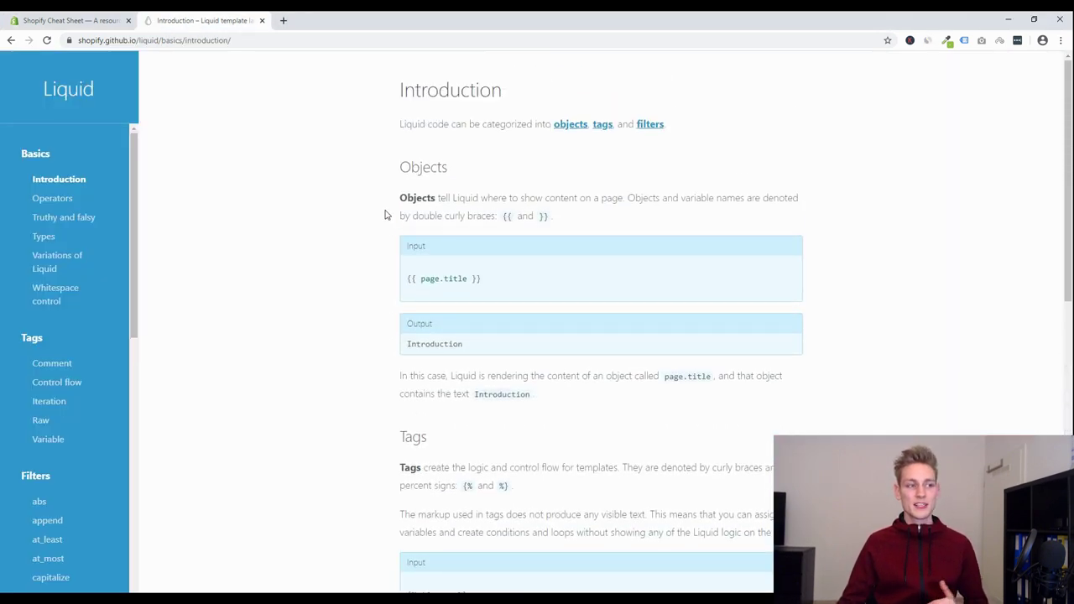
pyautogui.scroll(-3, 385, 215)
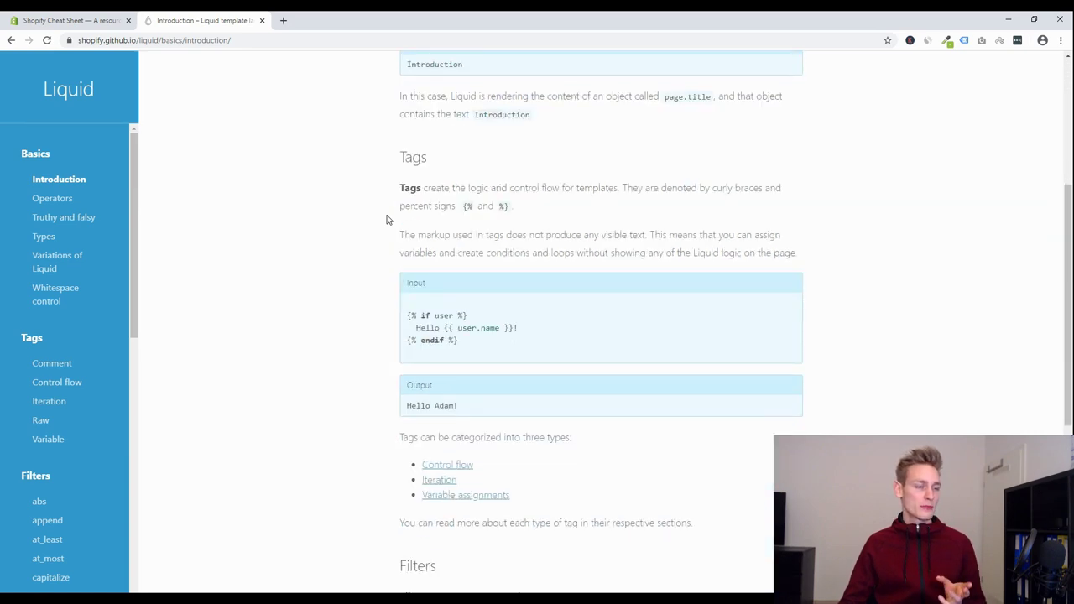
pyautogui.scroll(2, 332, 173)
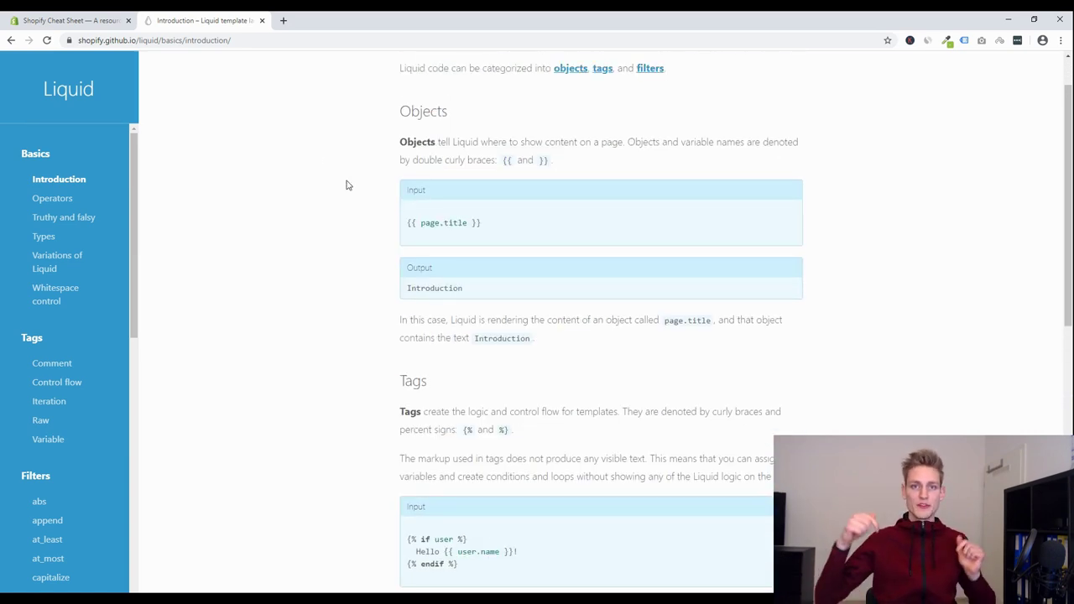